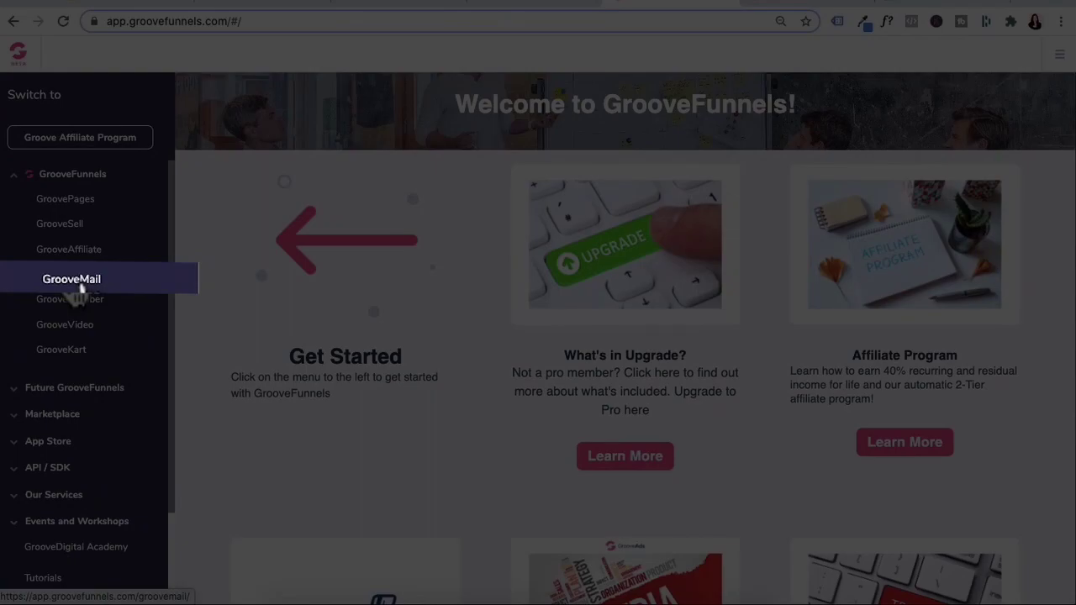
Open the list of senders in GrooveMail.
left_click(80, 284)
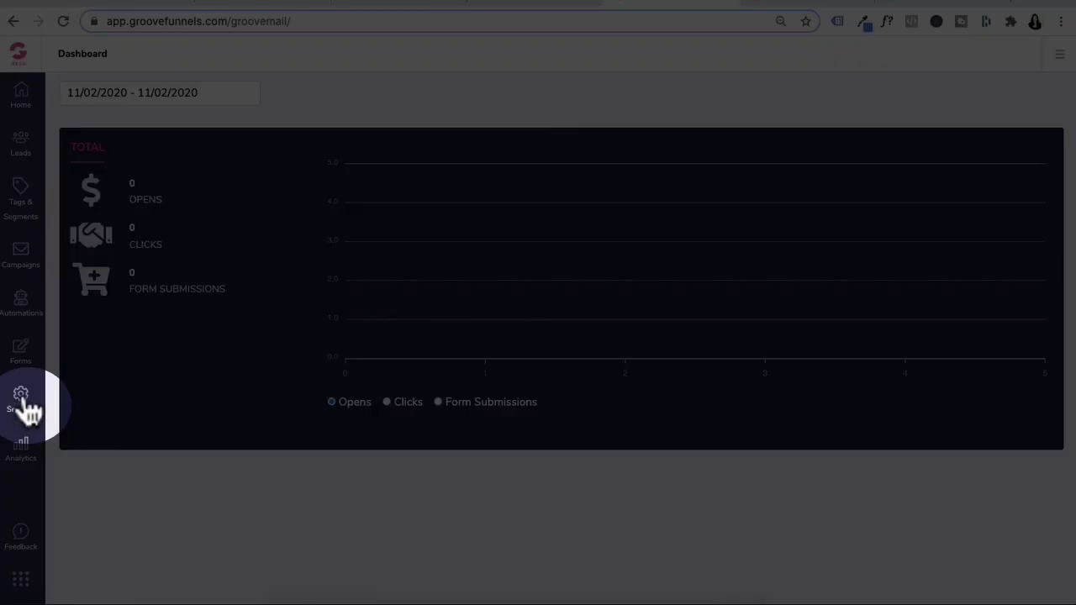
left_click(25, 410)
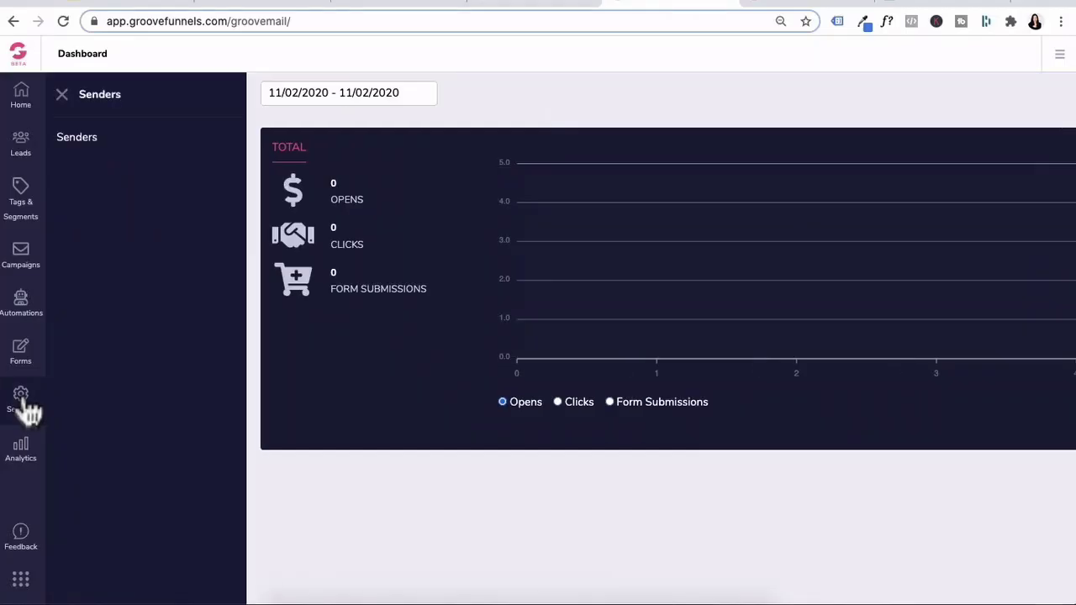
left_click(83, 141)
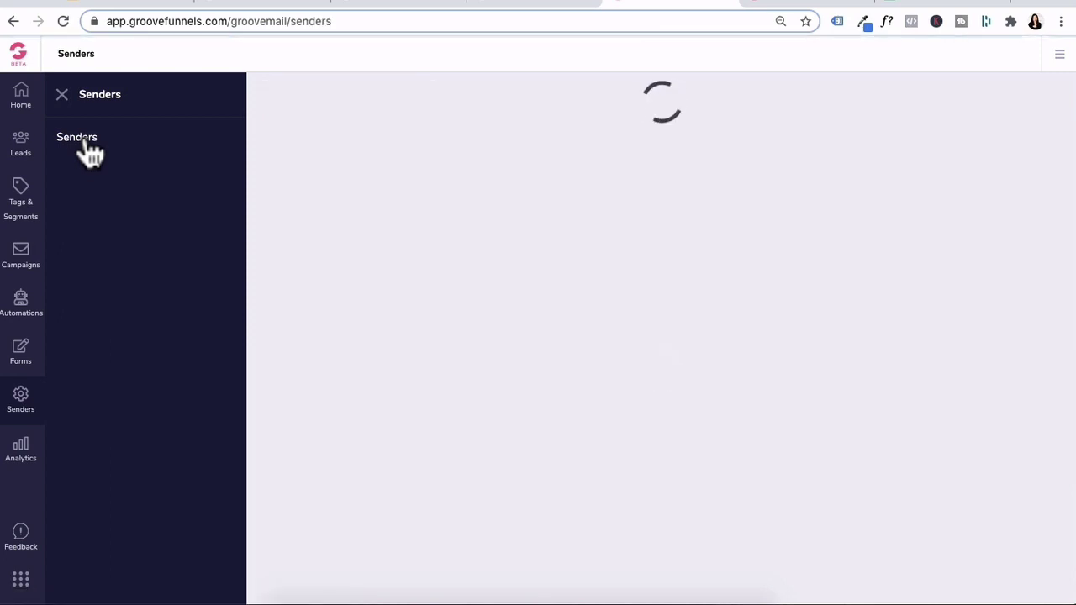
left_click(63, 95)
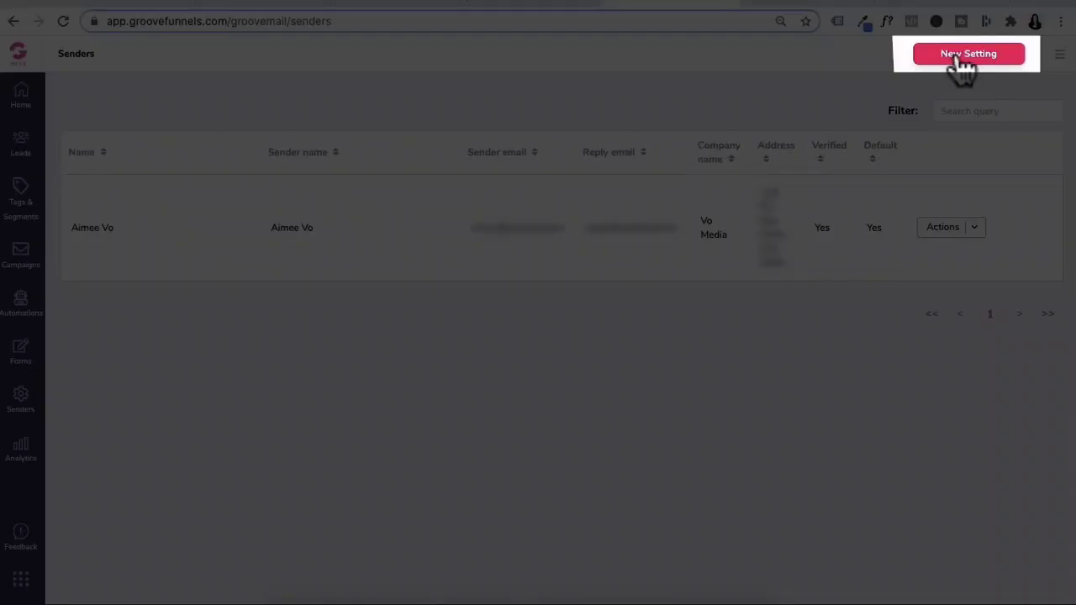
Set up a sender setting with its sender info and business info, and save it.
left_click(959, 59)
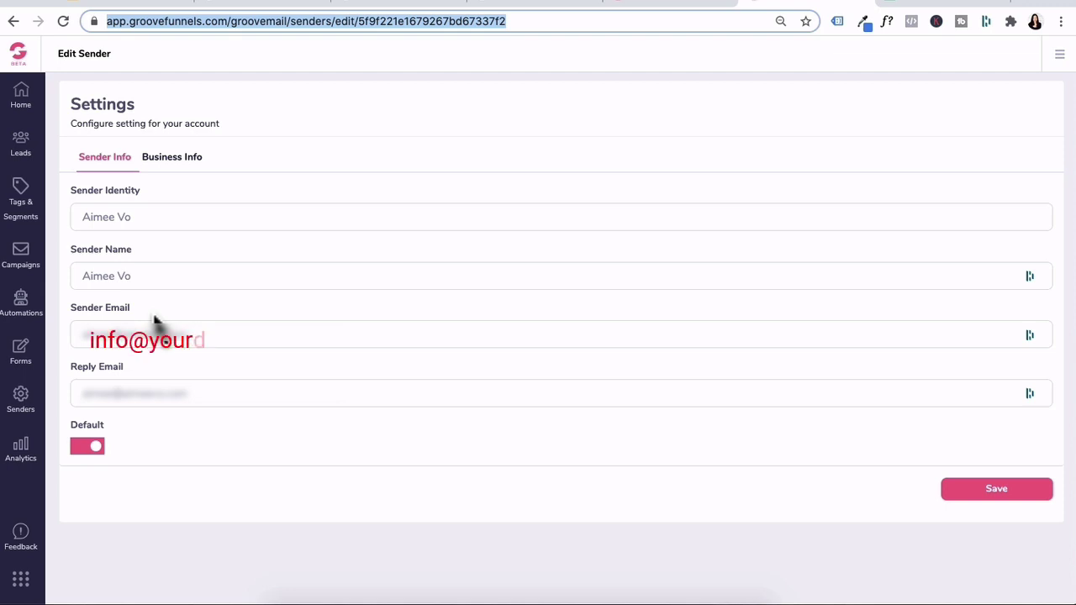
left_click(133, 380)
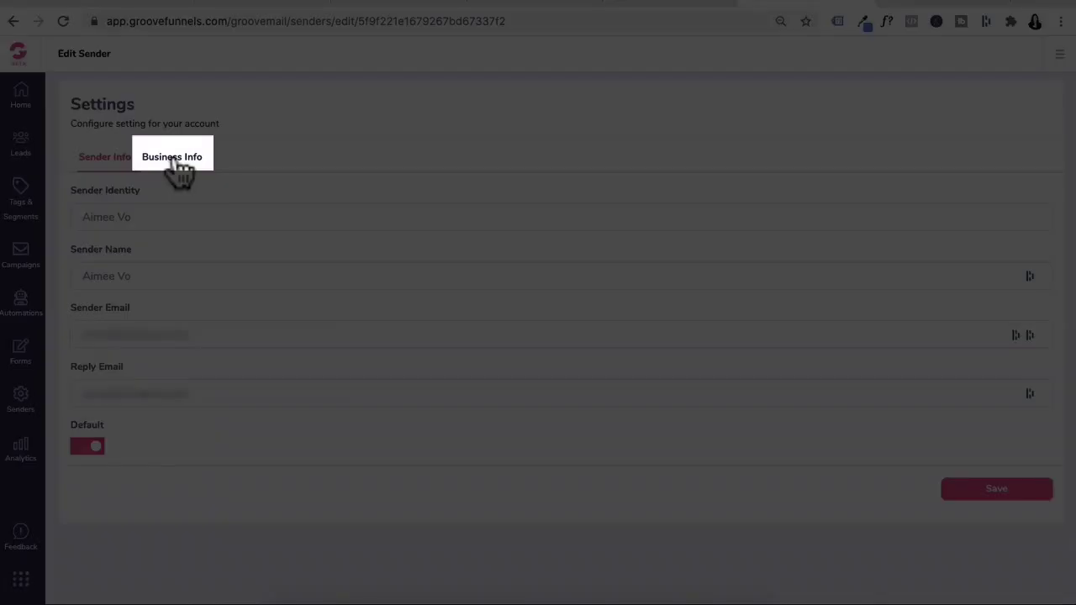
left_click(178, 160)
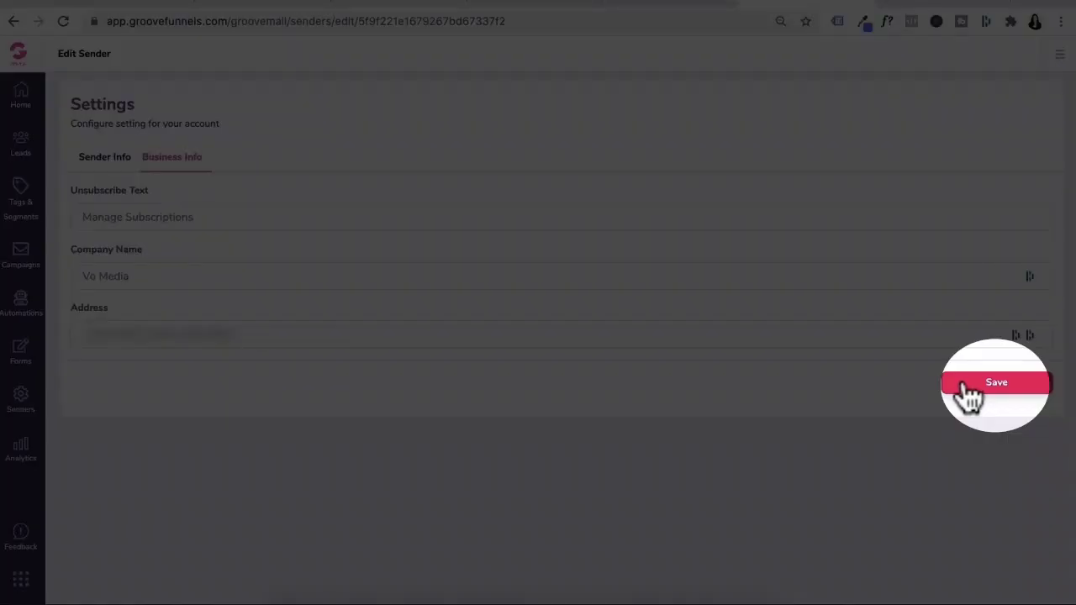
left_click(971, 388)
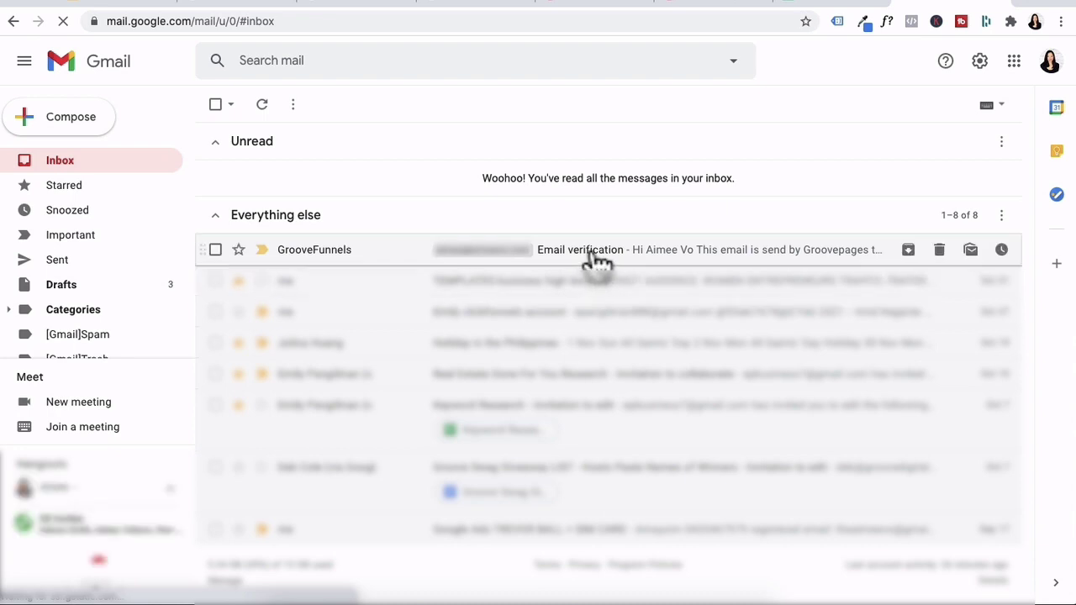
Open the GrooveFunnels "Email verification" message in Gmail and verify the sender's e-mail address.
left_click(592, 253)
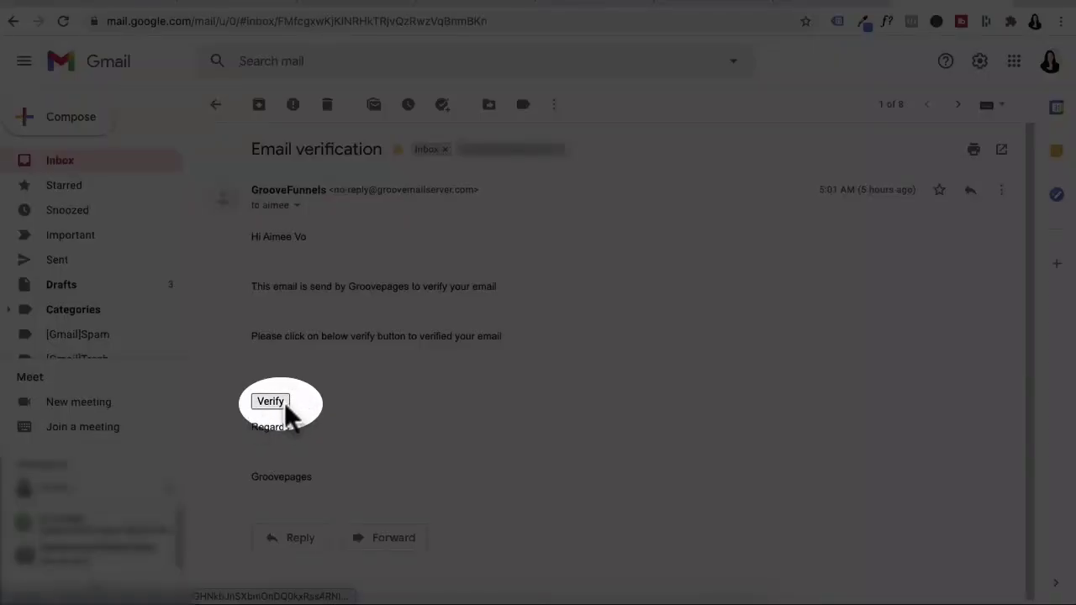
left_click(271, 401)
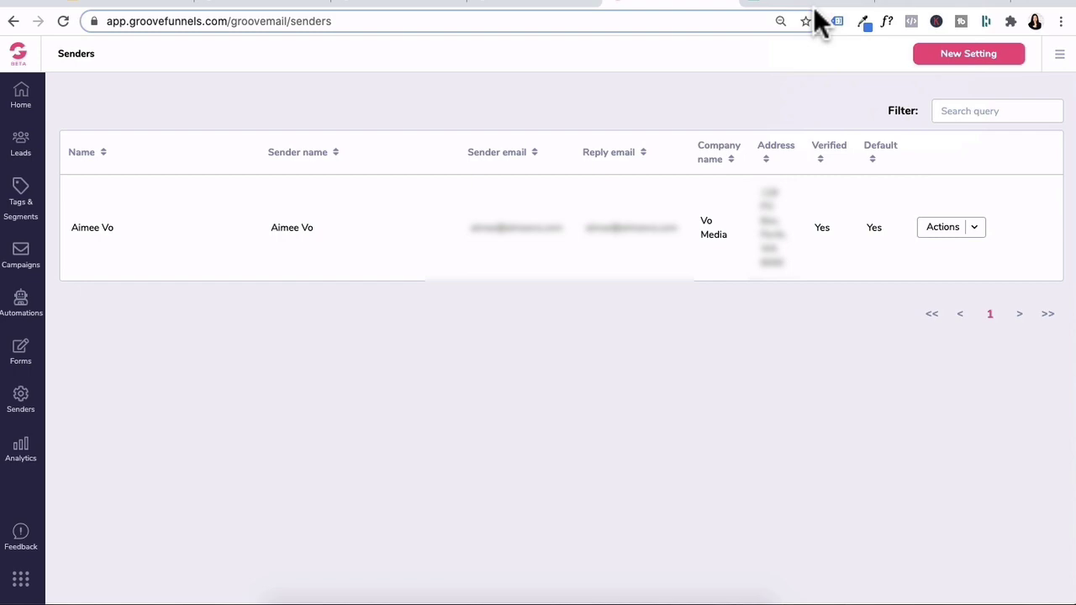
Open the lead lists in GrooveMail and look at the blank form for a new list, leaving without creating one.
left_click(20, 144)
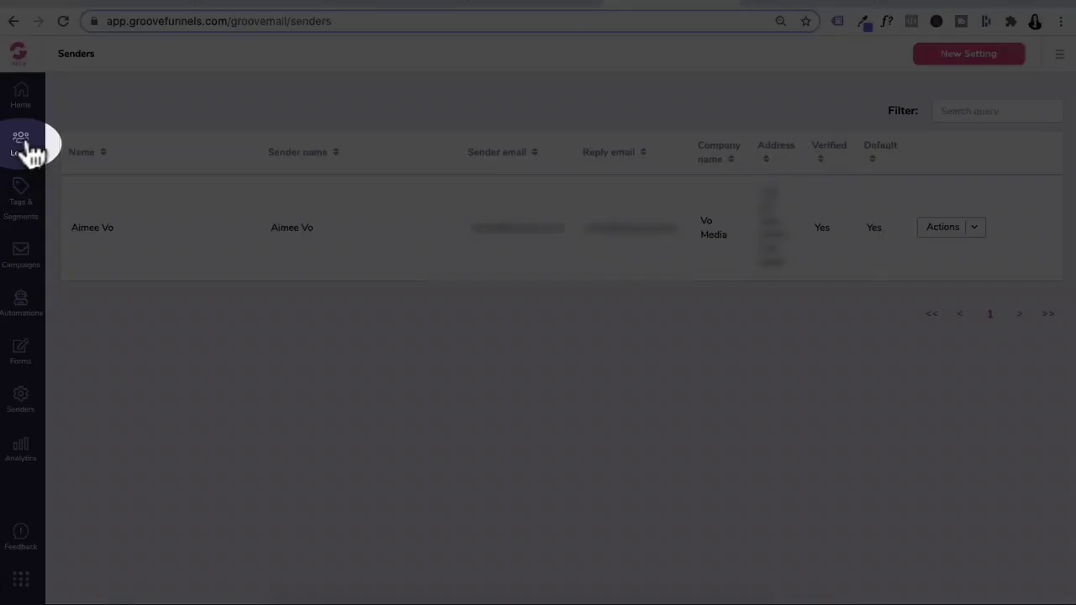
left_click(73, 139)
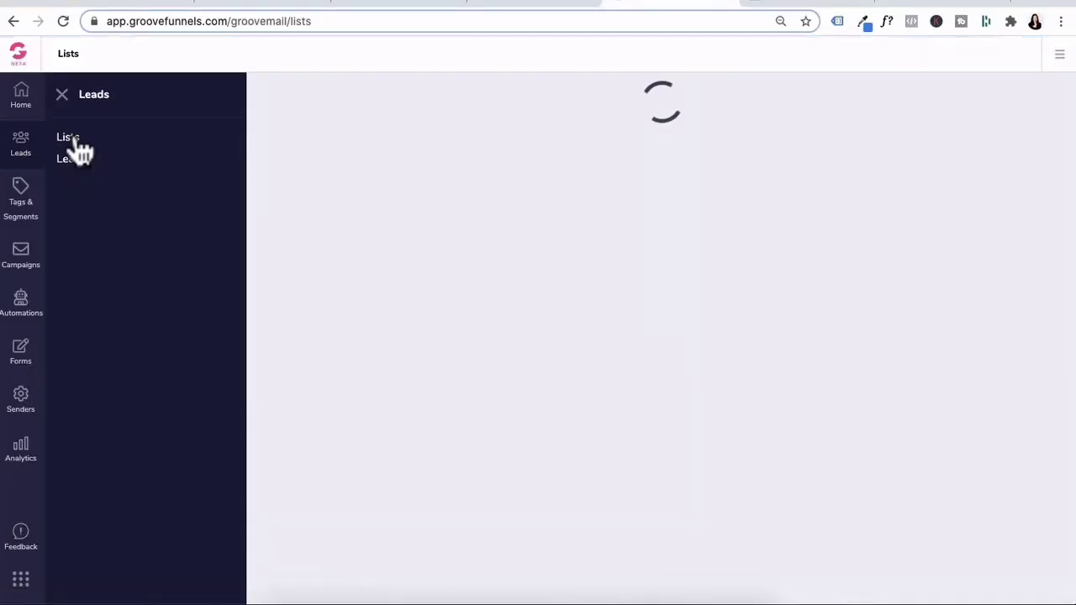
left_click(62, 96)
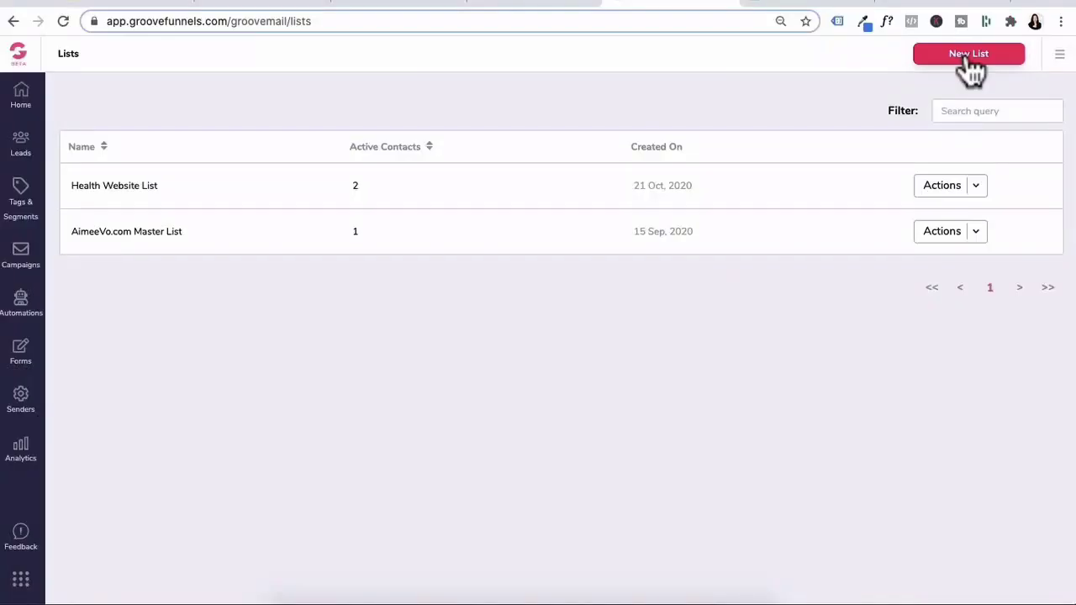
left_click(968, 56)
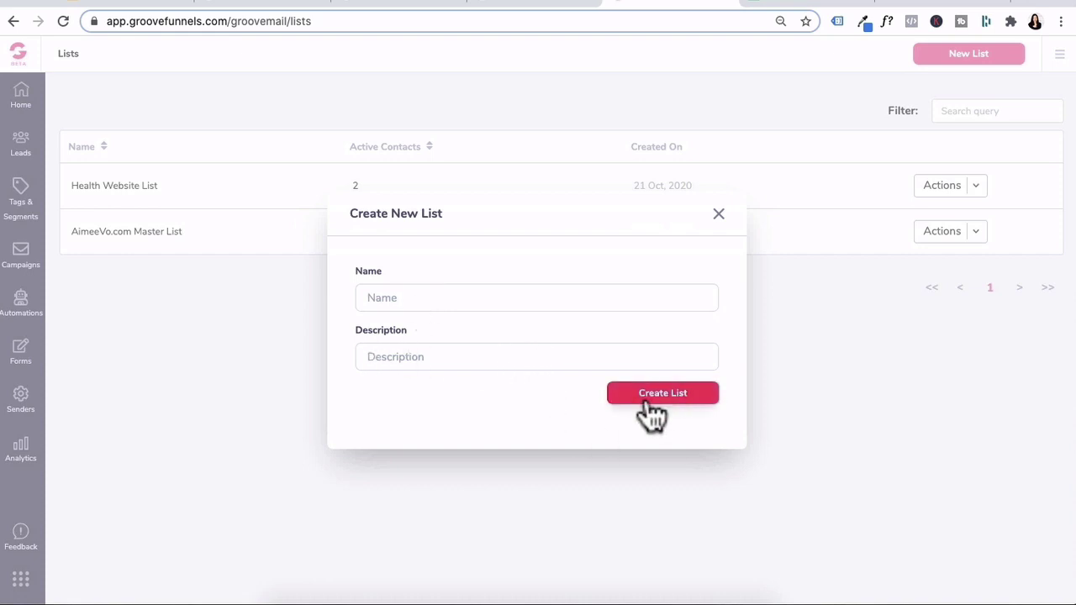
left_click(719, 216)
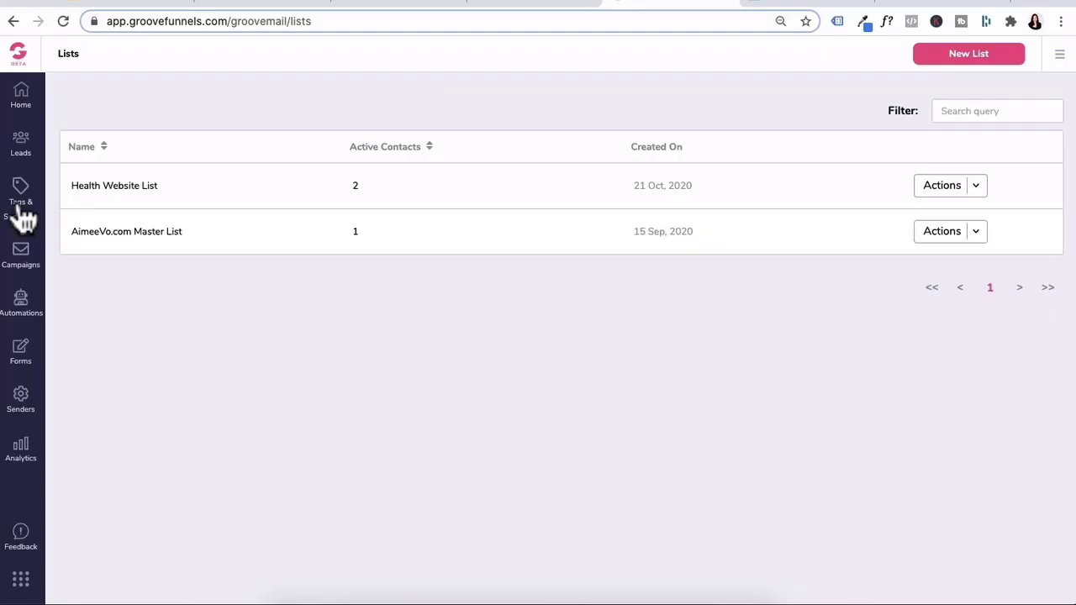
Start a new tag with the name and description "Free Anabolic Meal Plan", taken from the Groovemail tags spreadsheet.
left_click(20, 214)
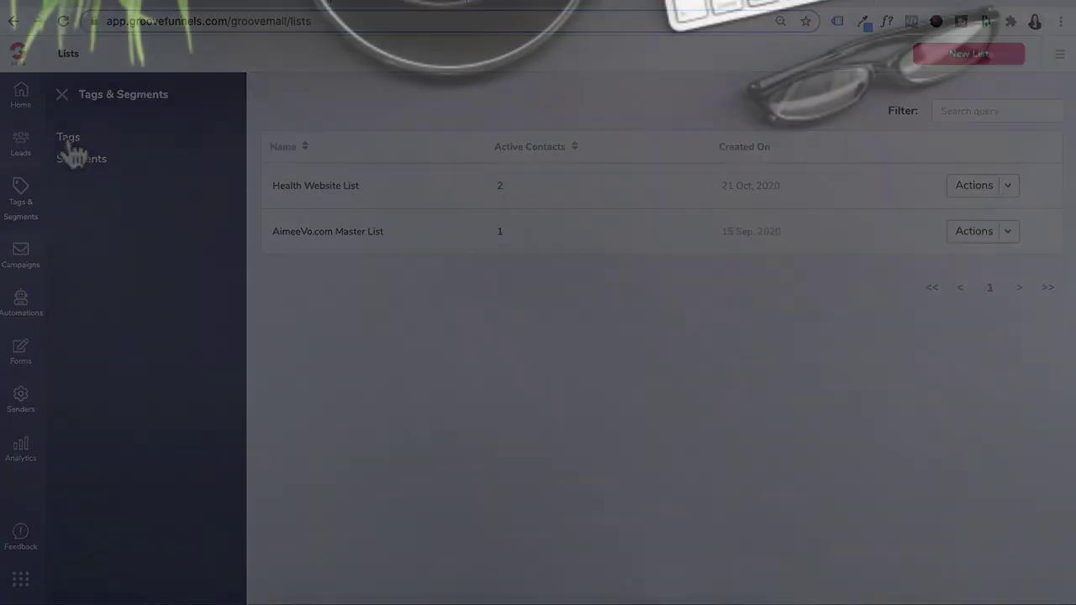
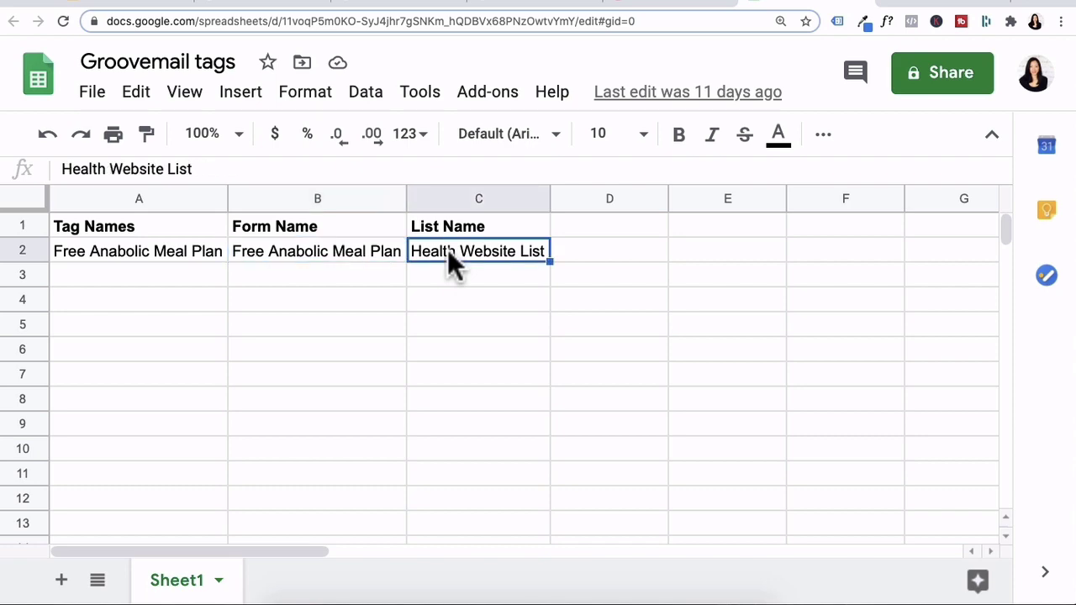
key("ctrl+Tab")
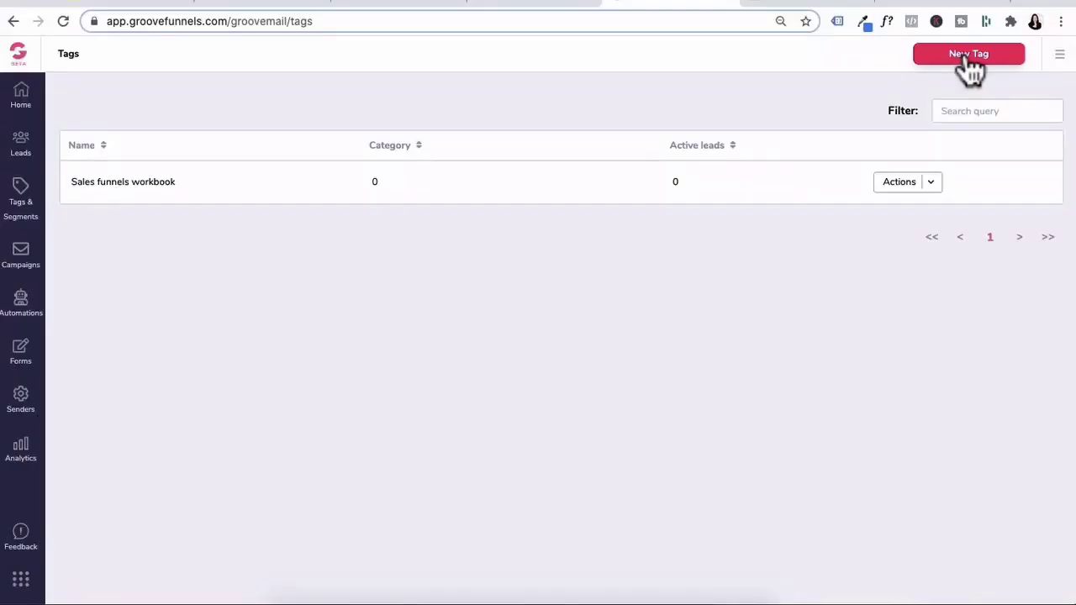
left_click(969, 63)
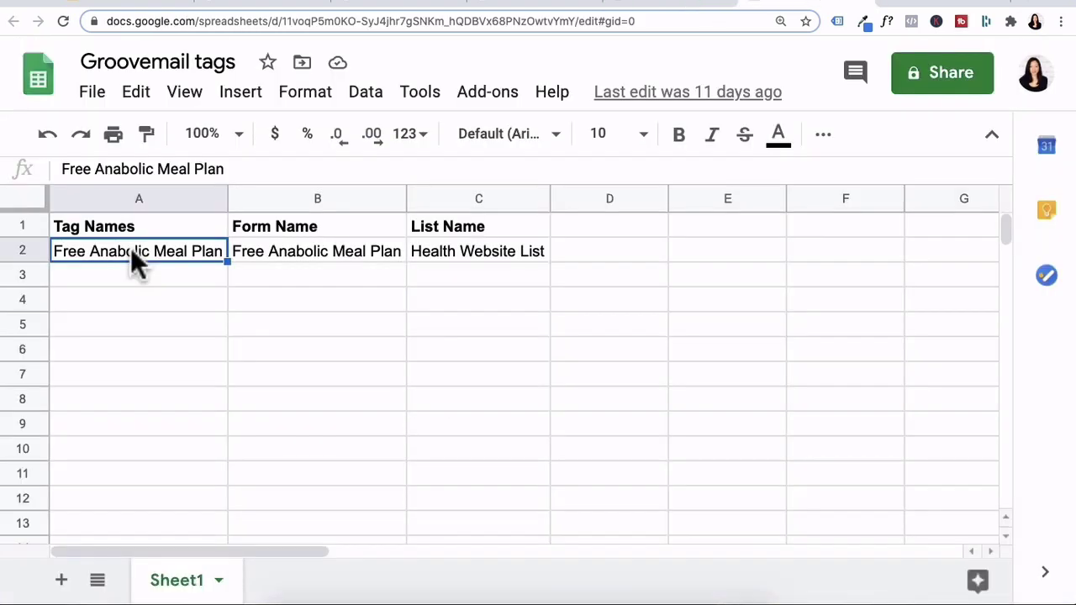
left_click(675, 8)
left_click(380, 257)
type("Free Anabolic Meal Plan")
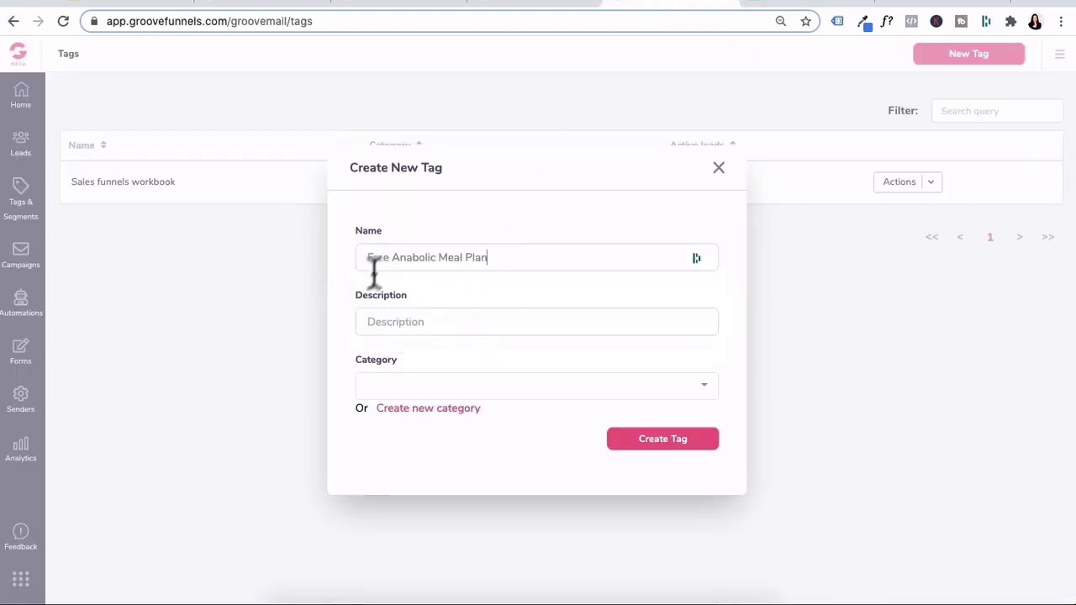
left_click(378, 318)
type("Free Anabolic Meal Plan")
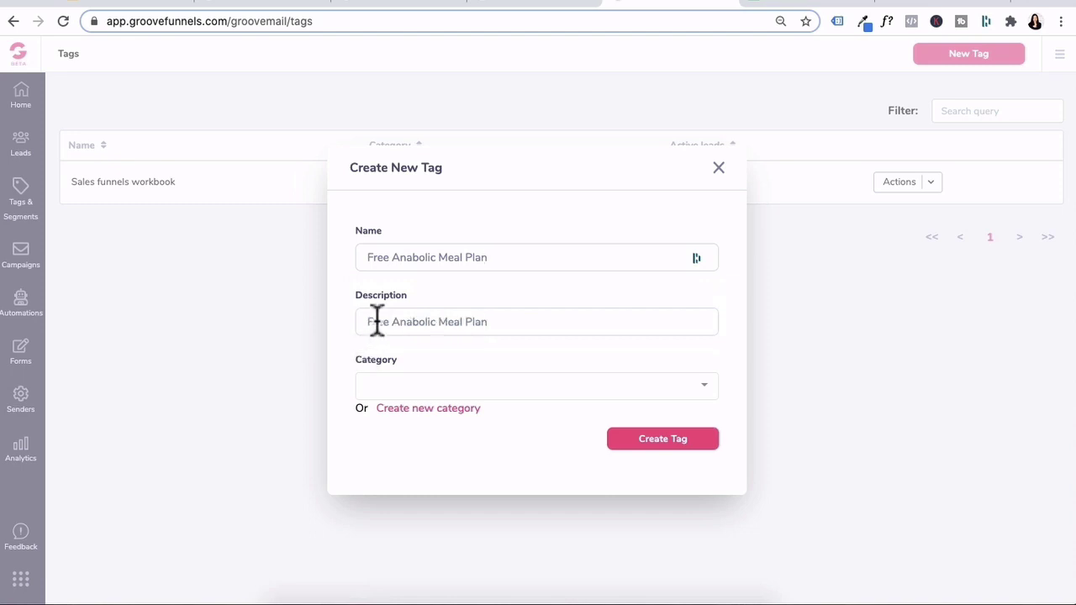
Assign the Prospects category to the new tag and create it.
left_click(711, 394)
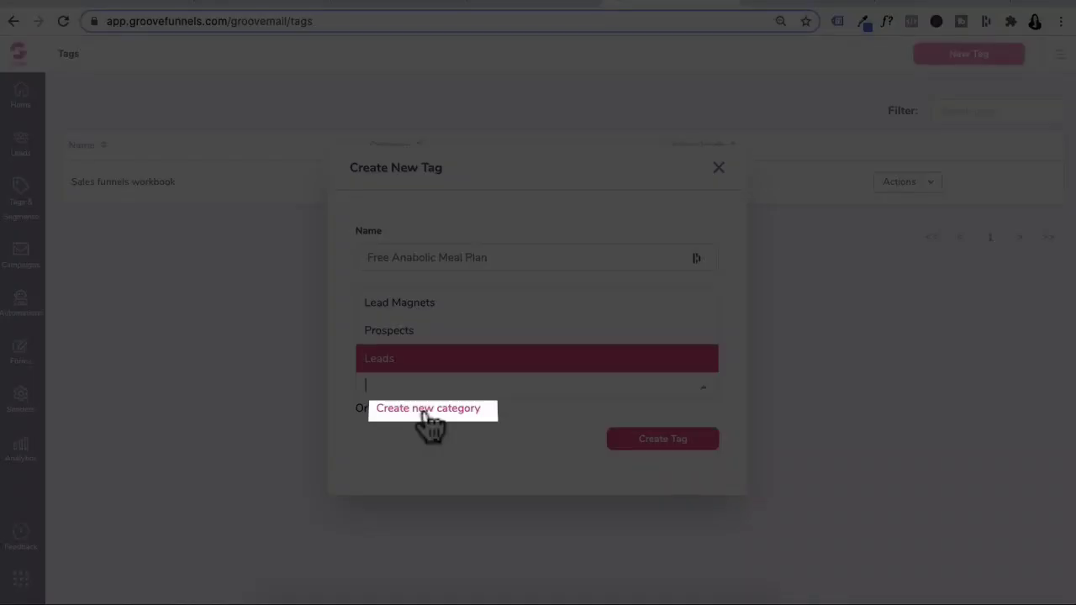
left_click(428, 409)
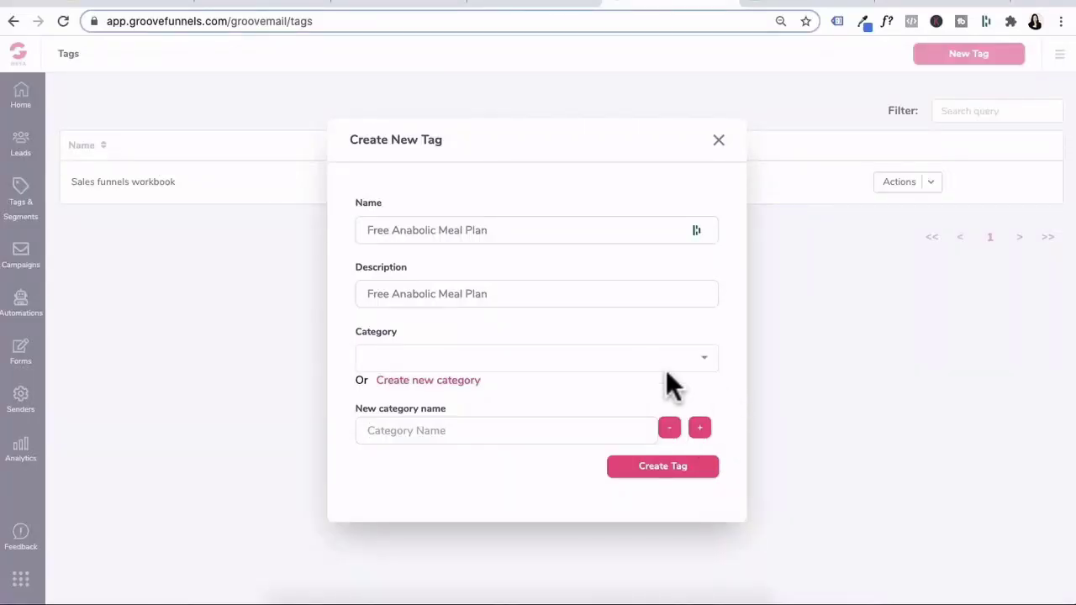
left_click(661, 358)
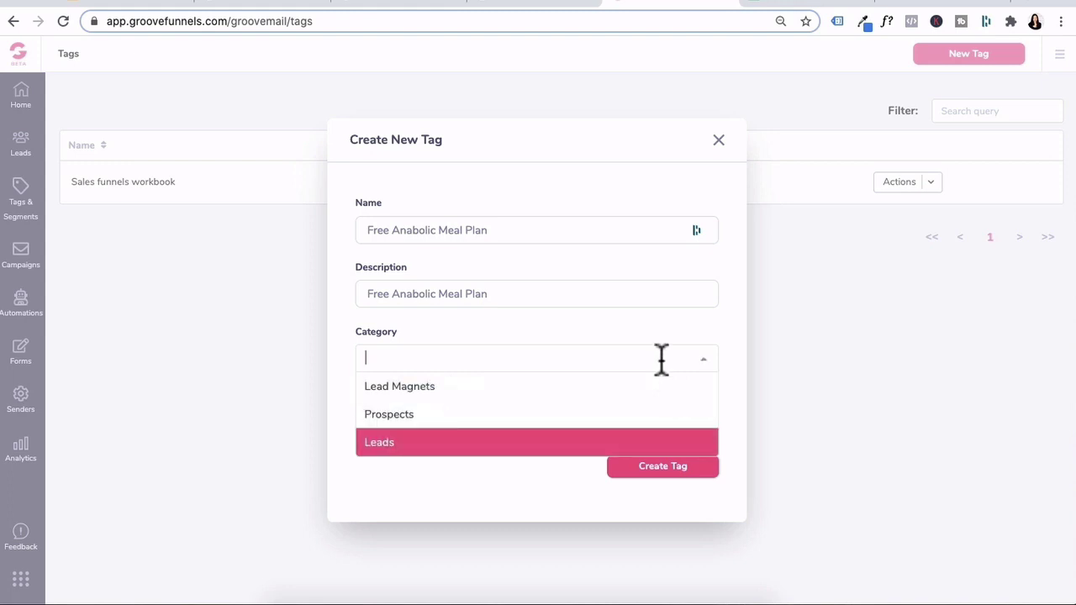
left_click(423, 425)
left_click(483, 497)
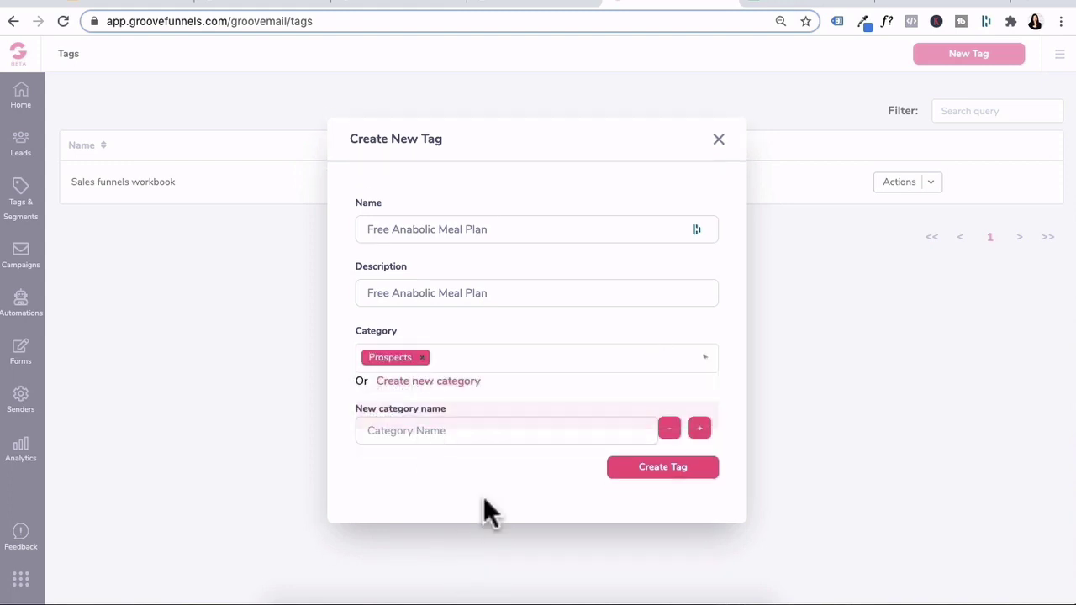
left_click(673, 471)
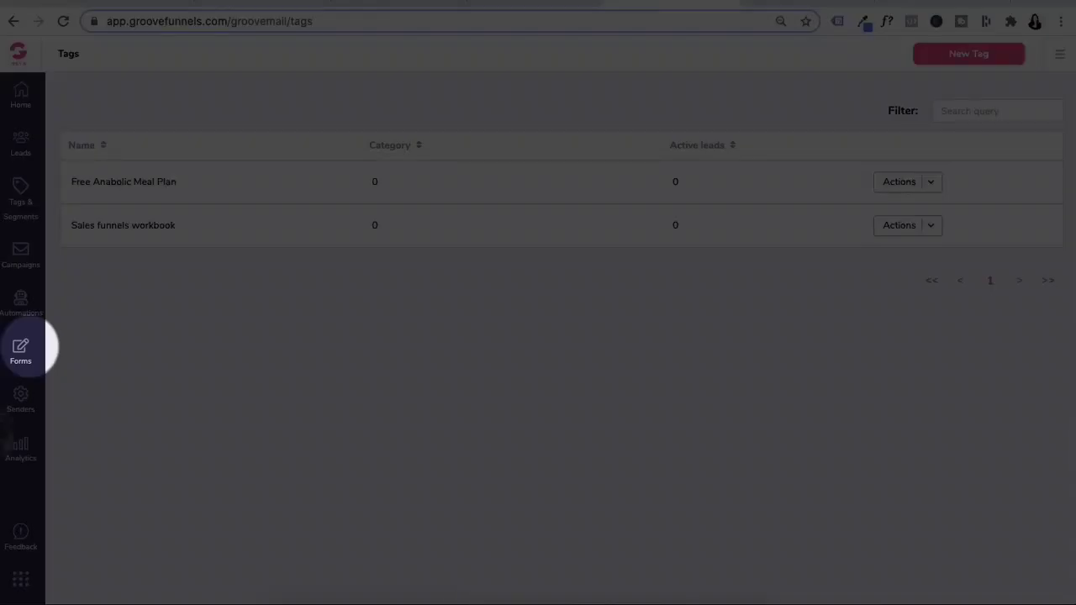
Open the list of forms in GrooveMail.
left_click(20, 353)
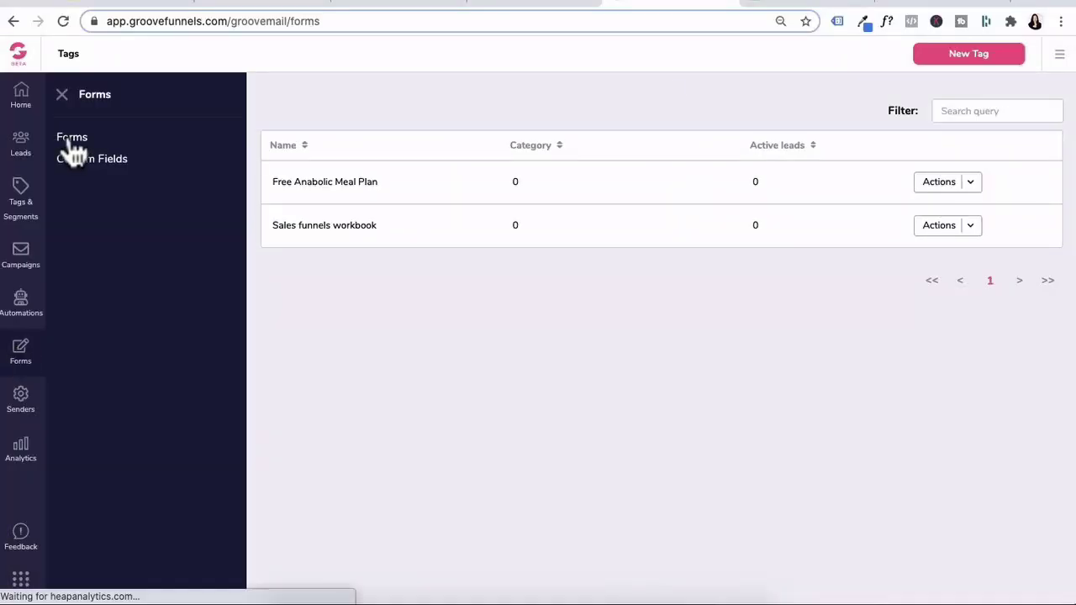
left_click(71, 137)
left_click(61, 95)
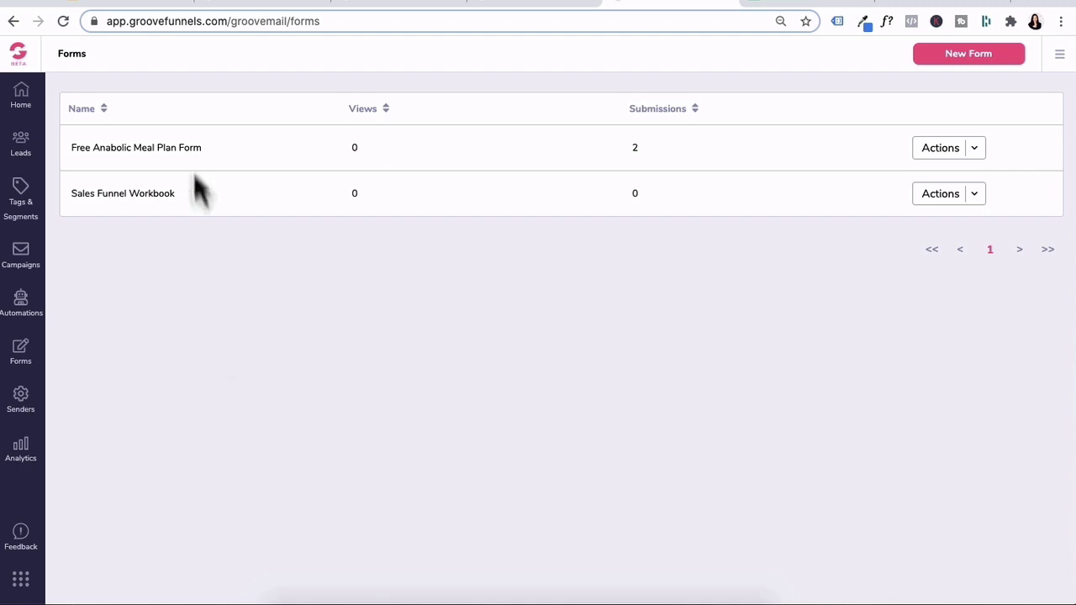
Check the form name in the Groovemail tags spreadsheet and view GrooveMail's dialog for a new form without saving one.
key("ctrl+Tab")
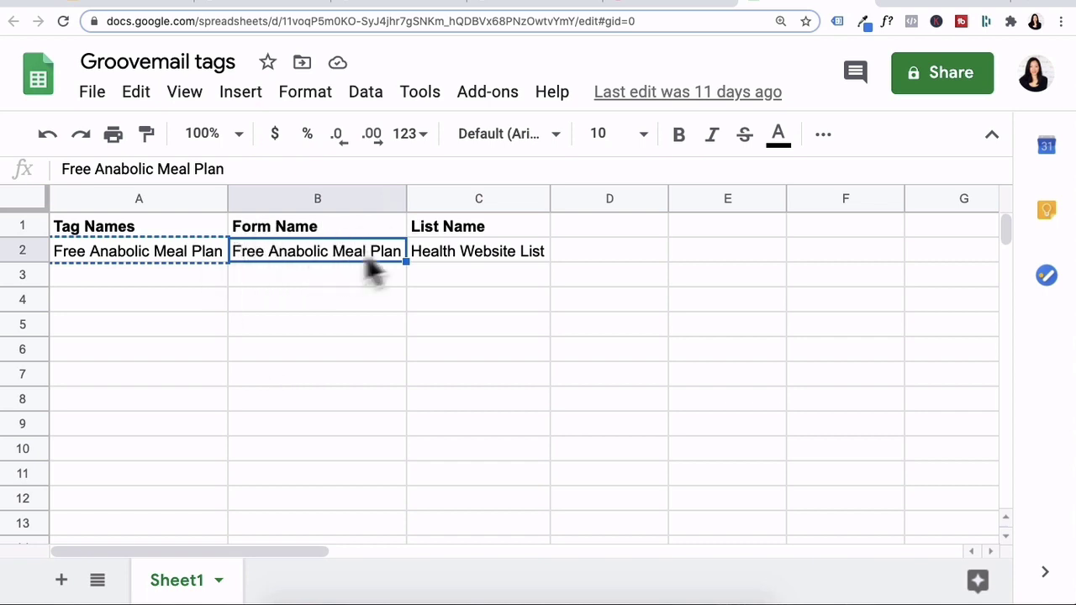
key("ctrl+shift+Tab")
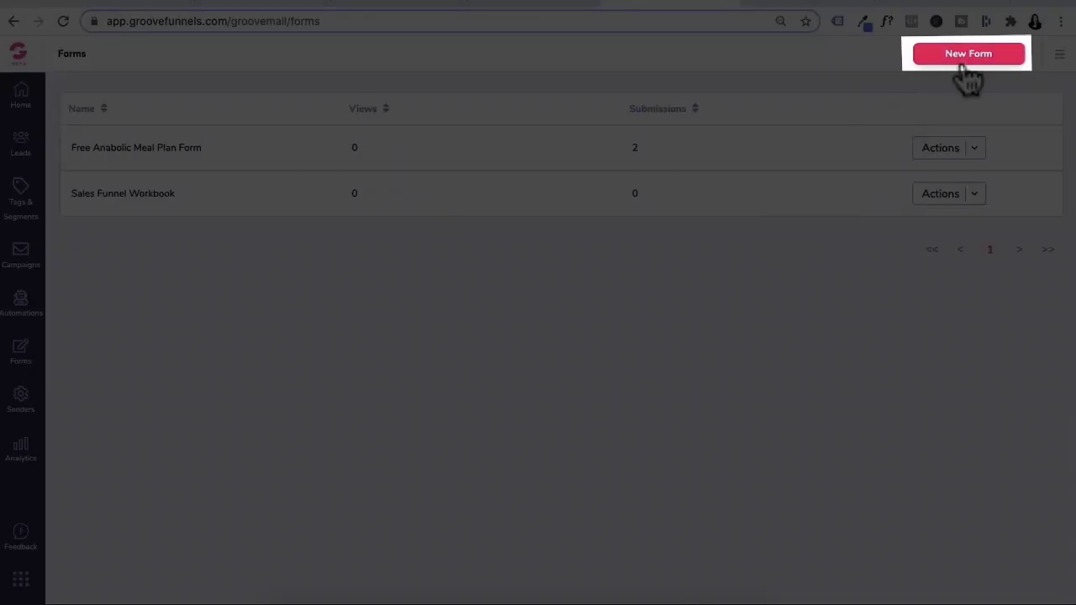
left_click(960, 55)
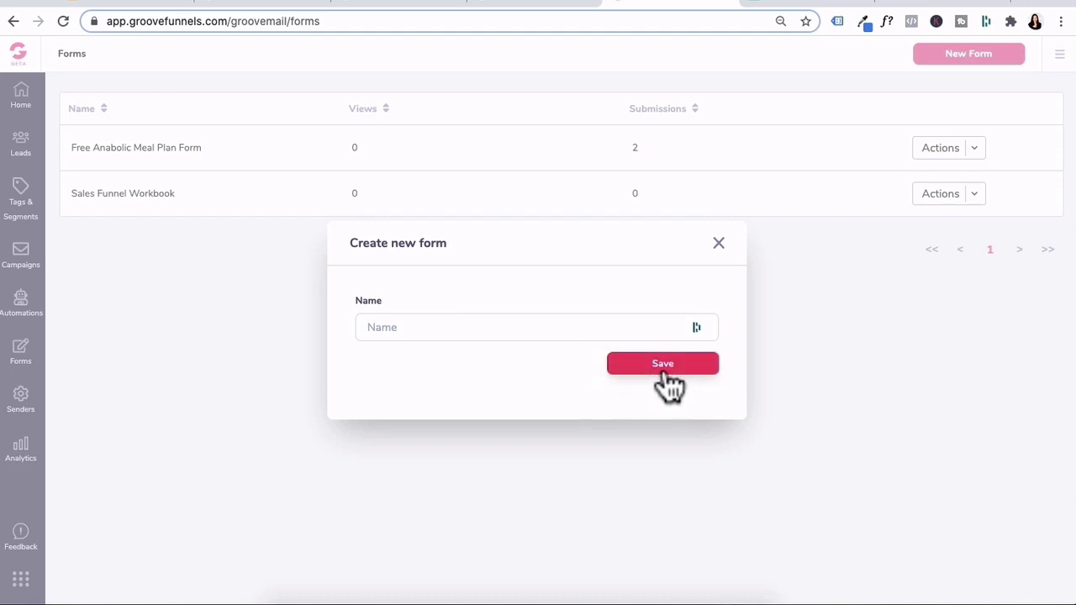
left_click(719, 243)
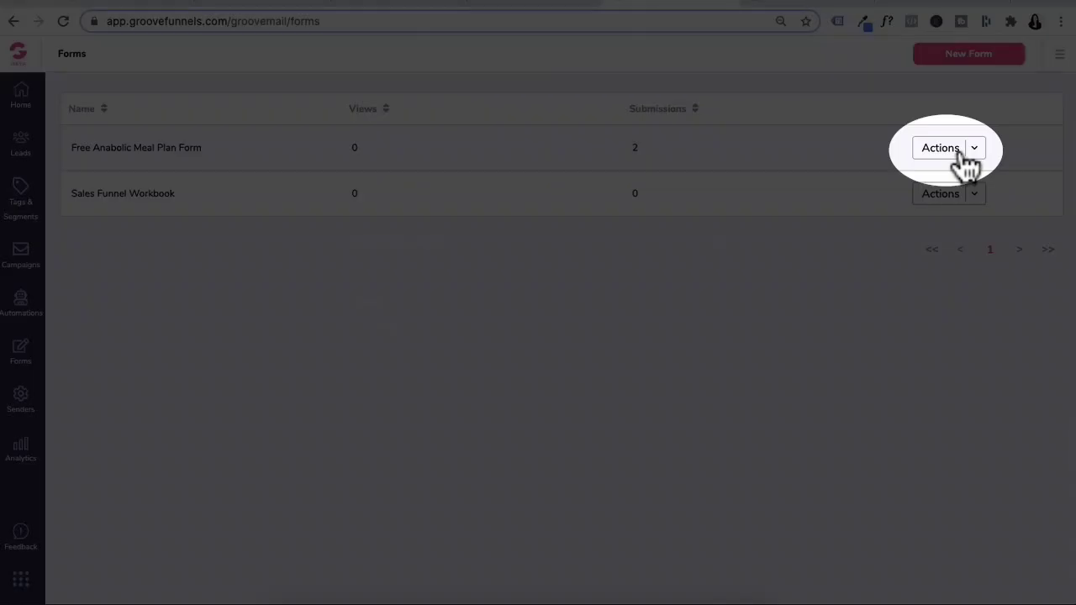
Open the Free Anabolic Meal Plan Form for editing.
left_click(959, 155)
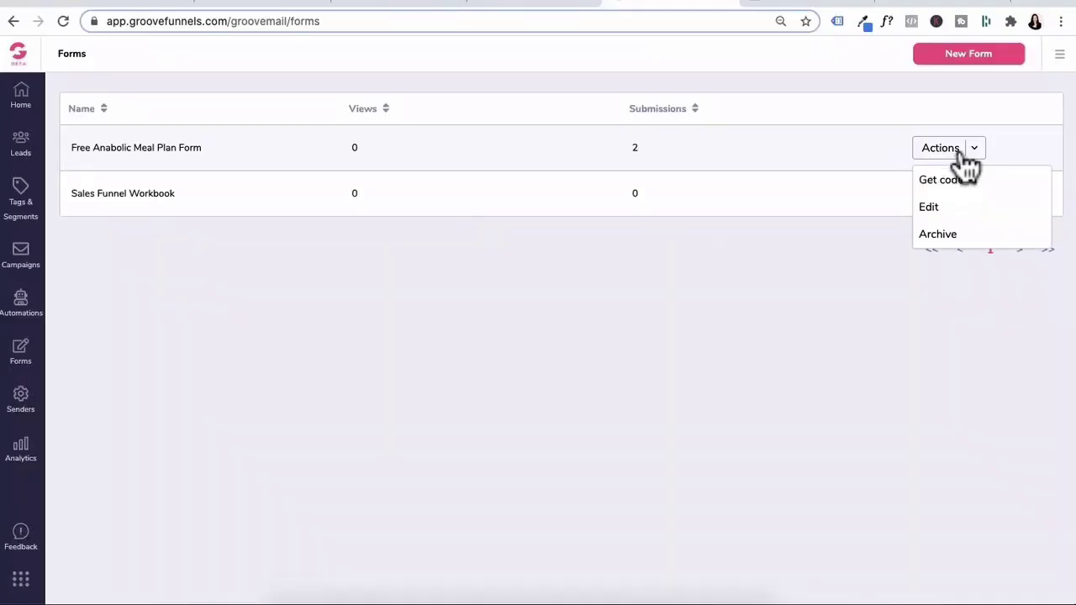
left_click(931, 208)
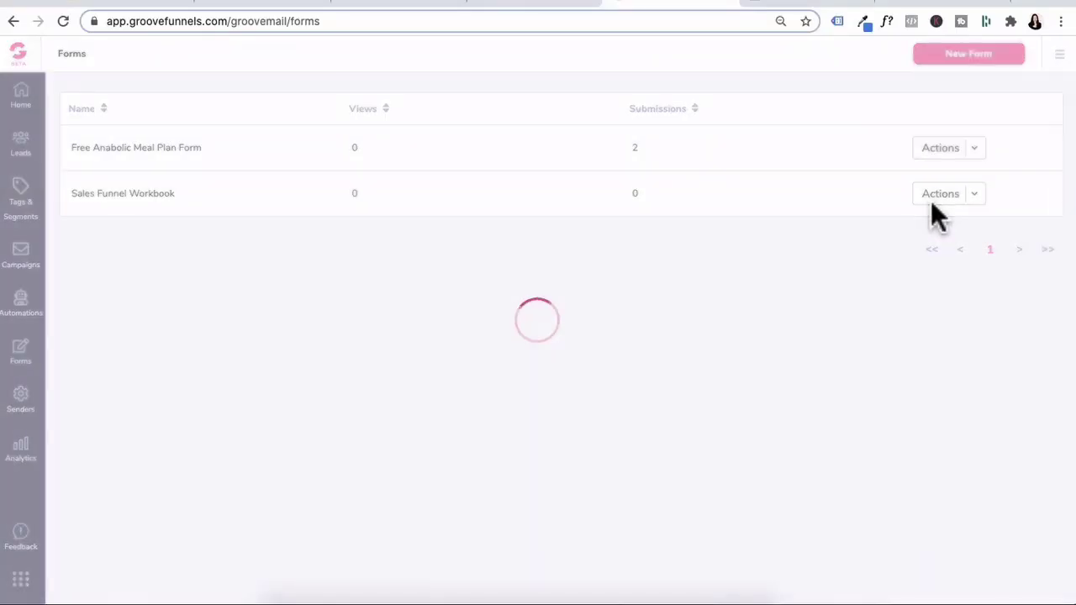
left_click(673, 364)
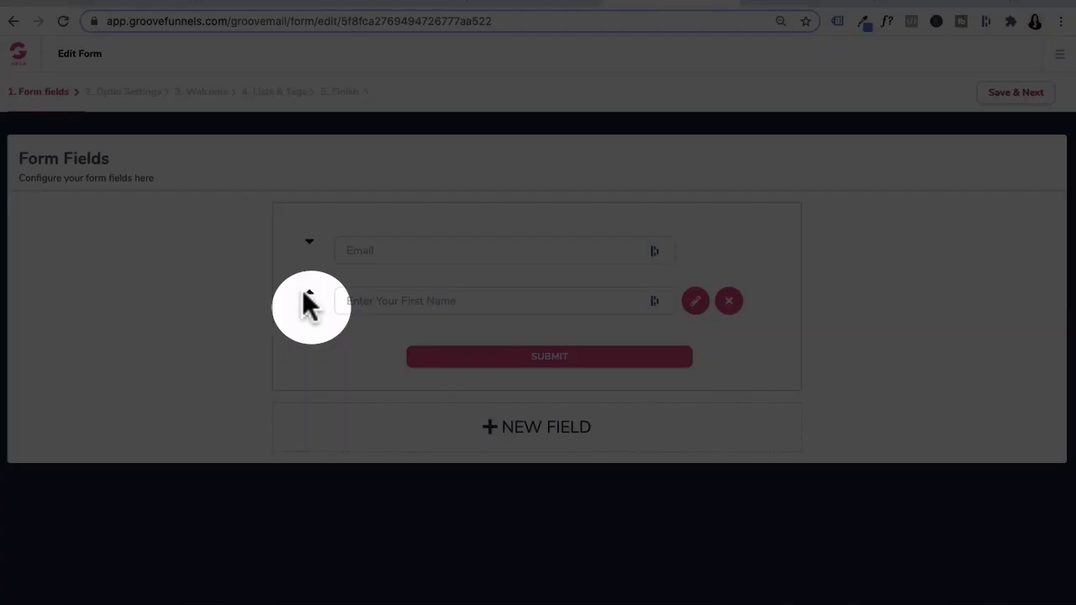
left_click(308, 294)
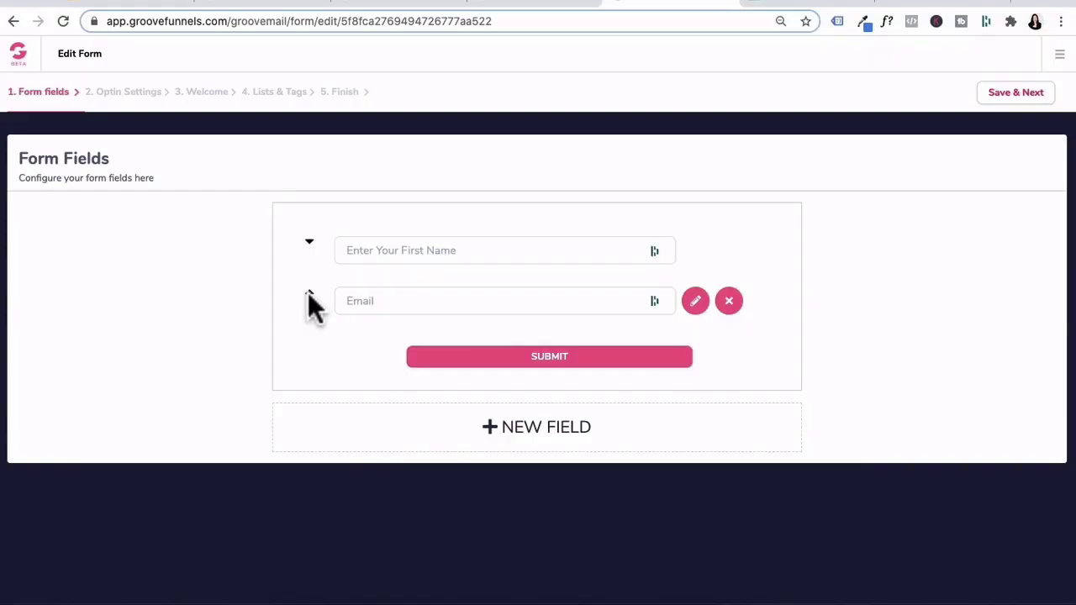
left_click(308, 294)
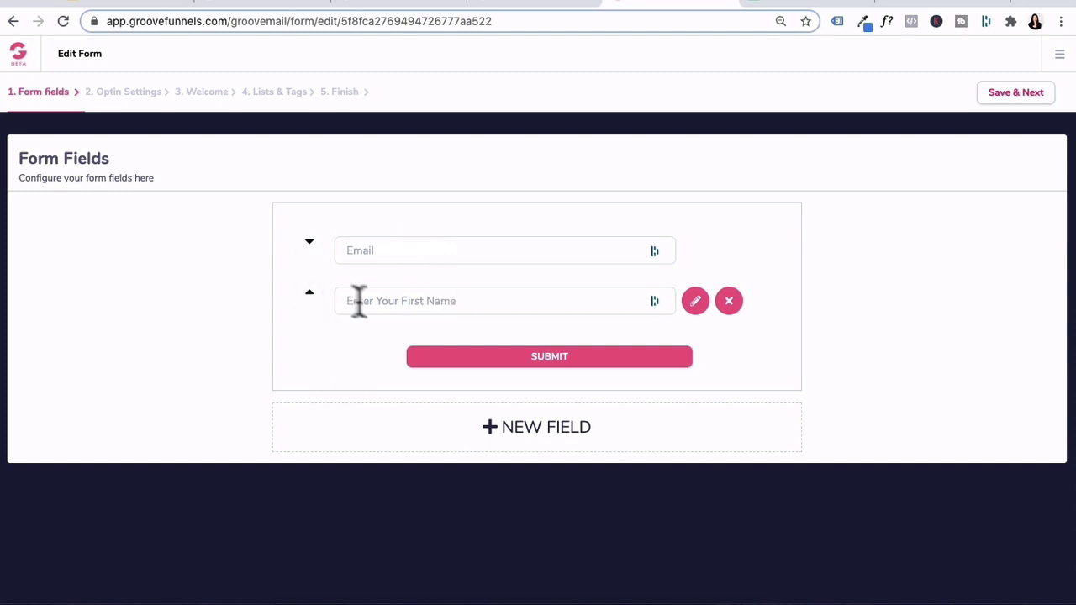
left_click(561, 434)
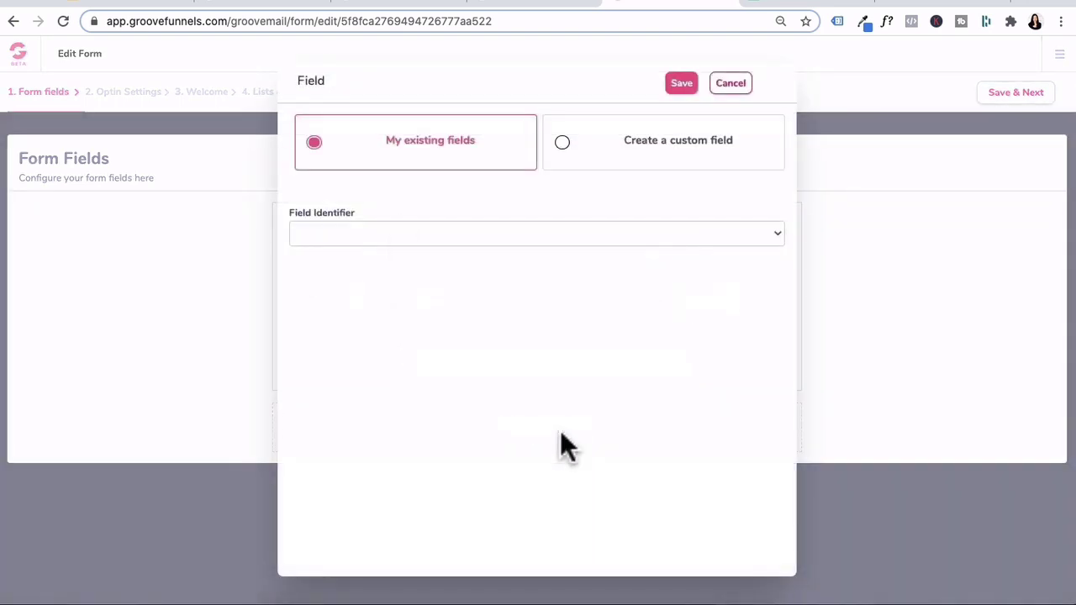
left_click(397, 233)
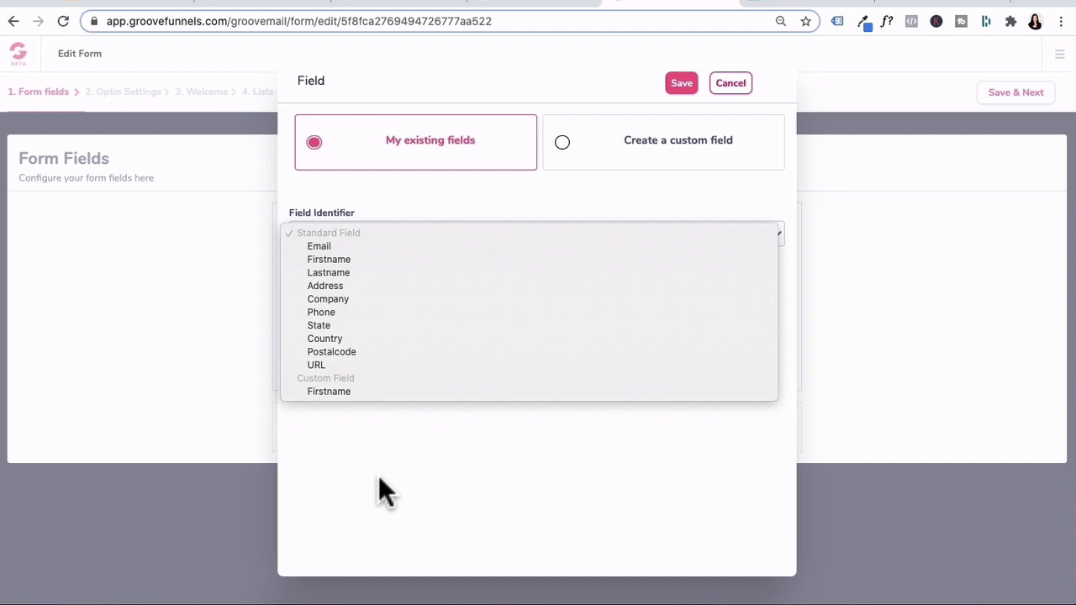
left_click(395, 312)
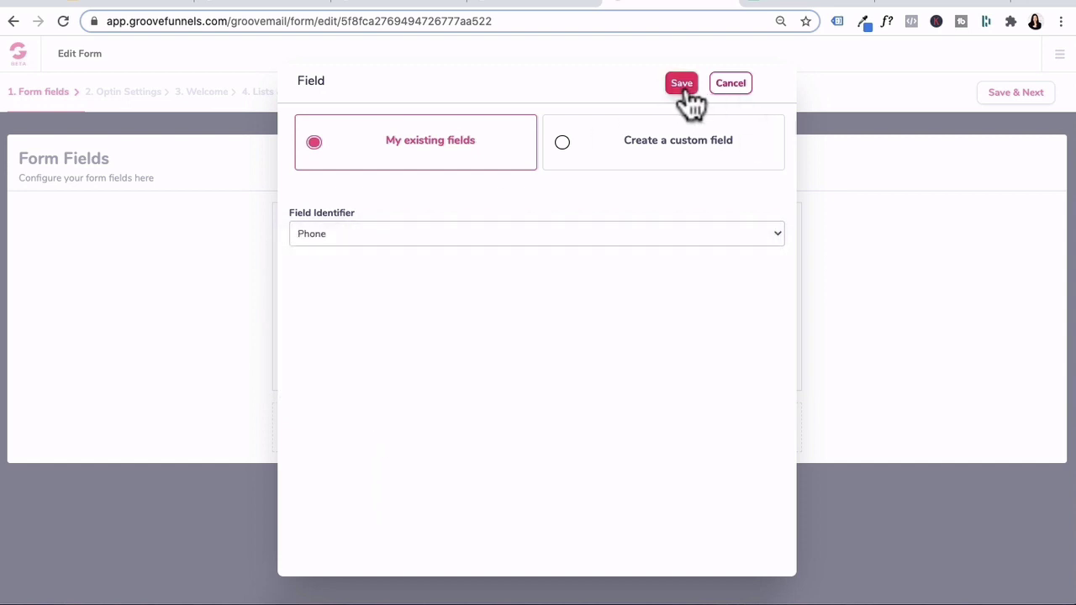
left_click(655, 160)
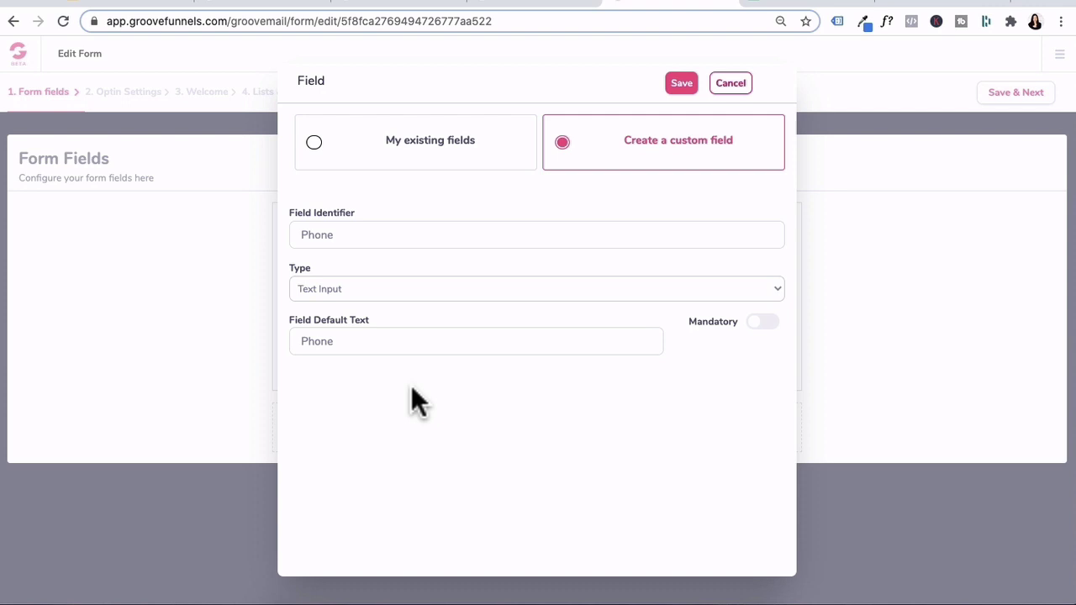
left_click(730, 83)
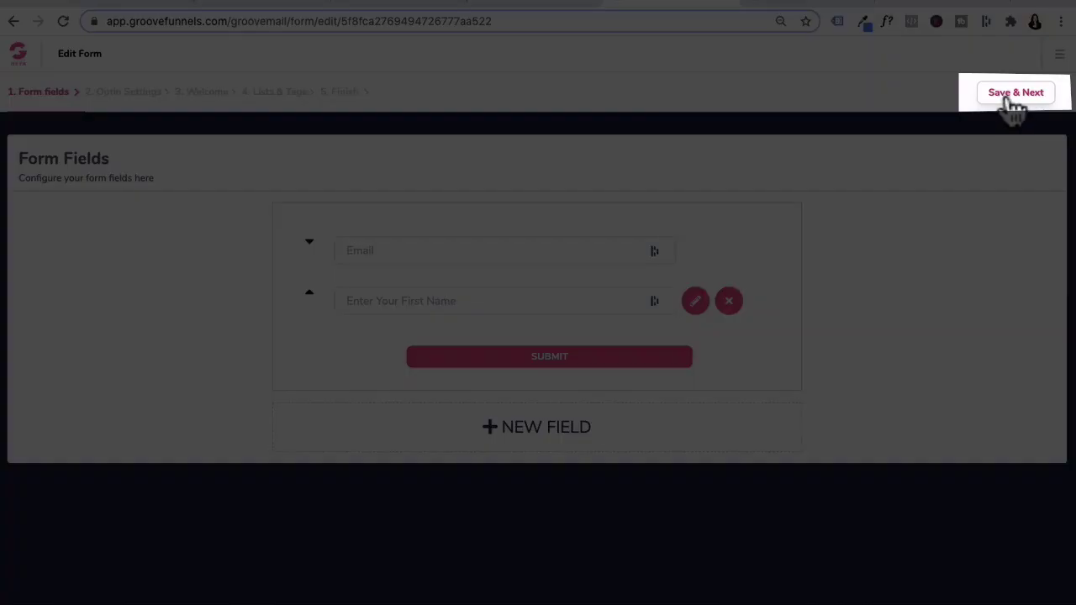
Save the form fields and select the verified sender for the double opt-in confirmation email.
left_click(1012, 98)
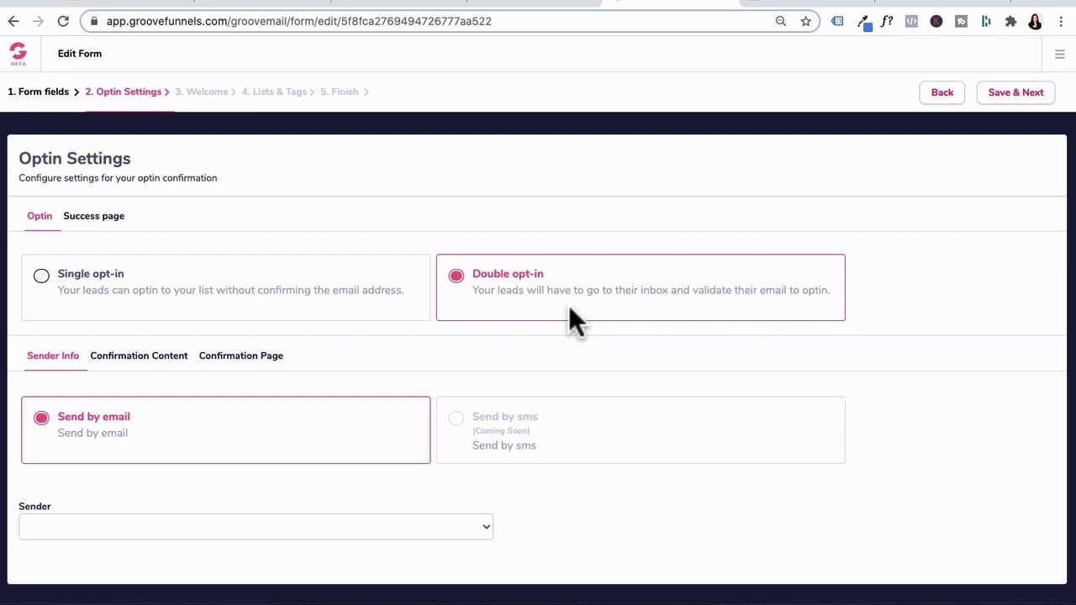
scroll(569, 307, "down", 1)
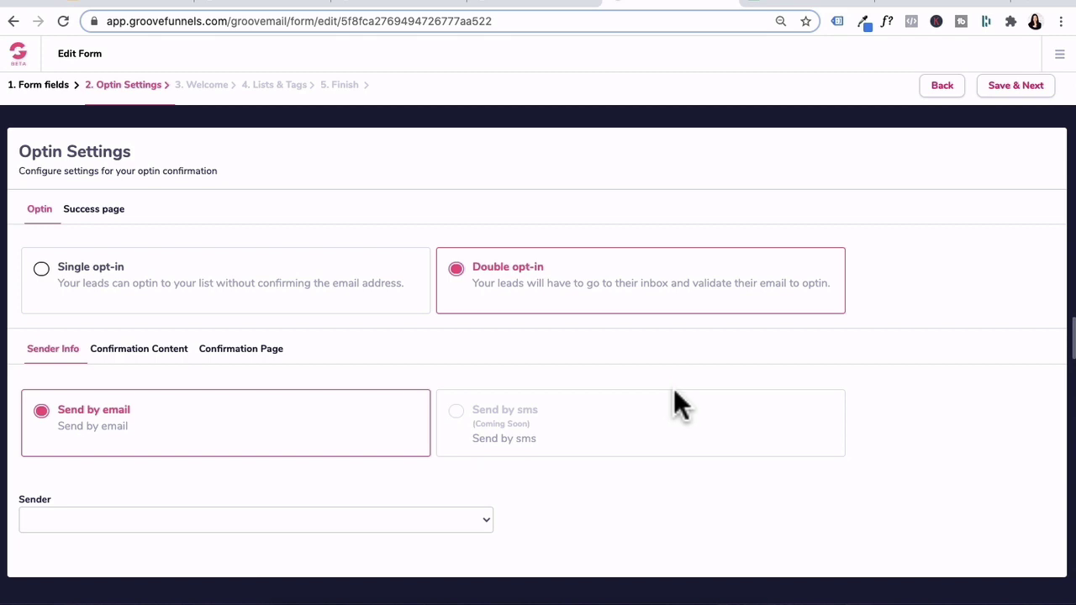
scroll(673, 395, "down", 1)
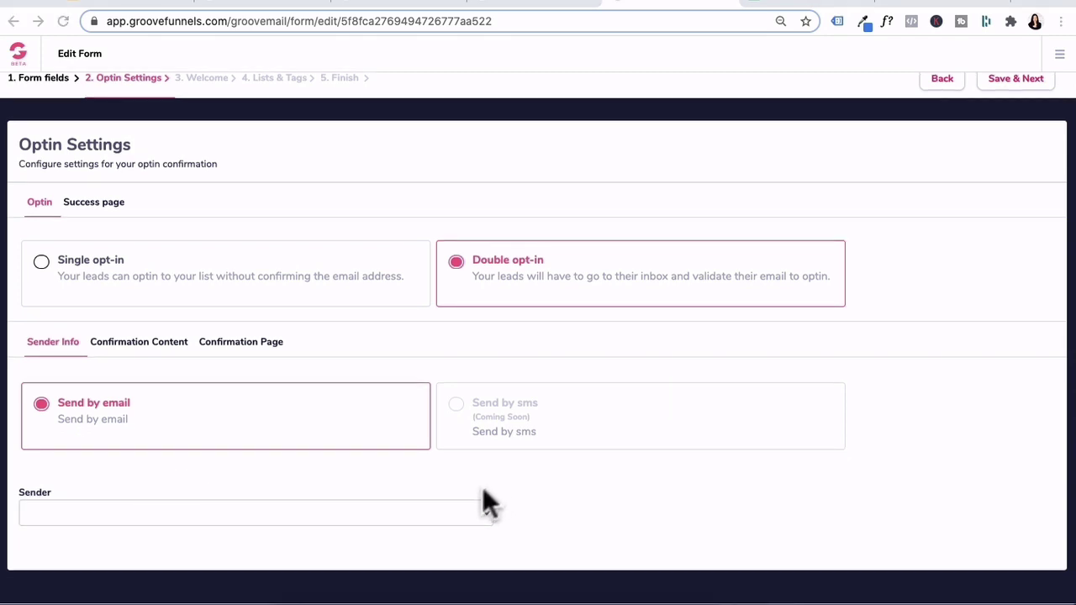
left_click(478, 511)
left_click(471, 526)
left_click(454, 513)
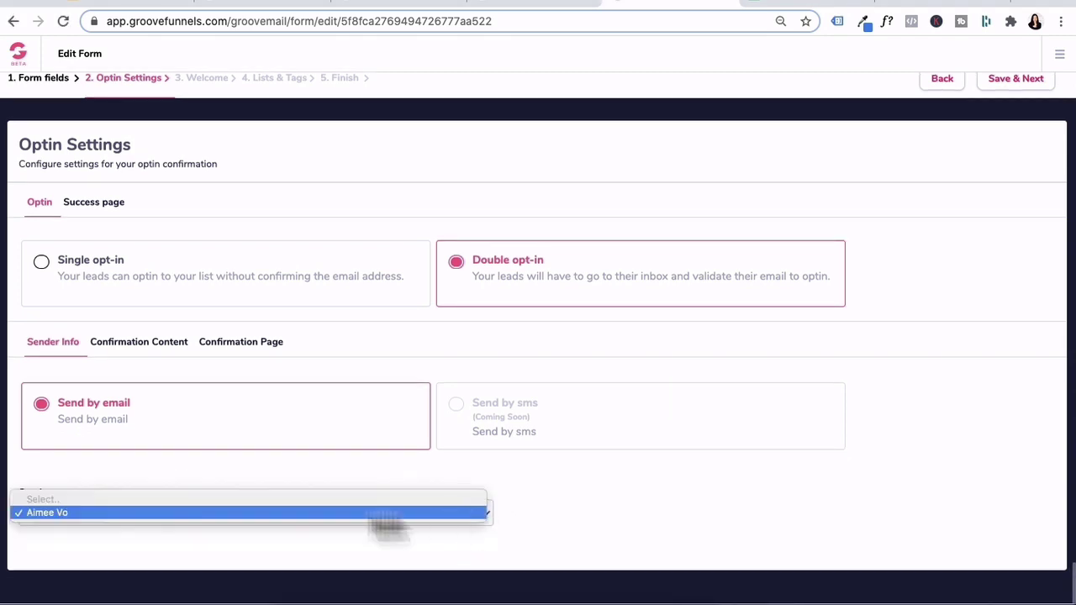
left_click(260, 510)
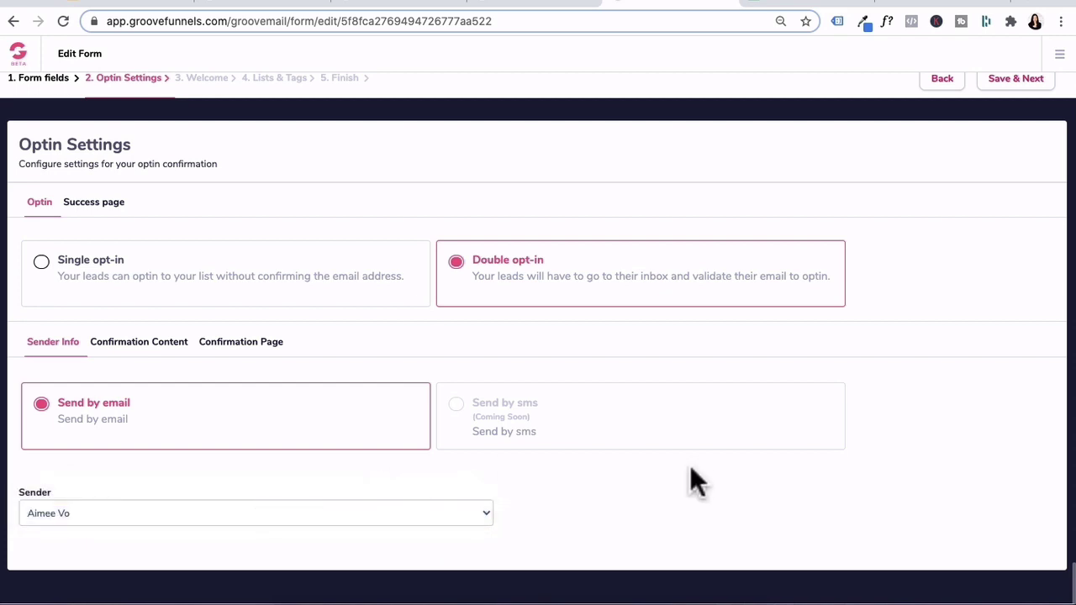
Review the subject, preview text and body of the double opt-in confirmation email.
left_click(157, 347)
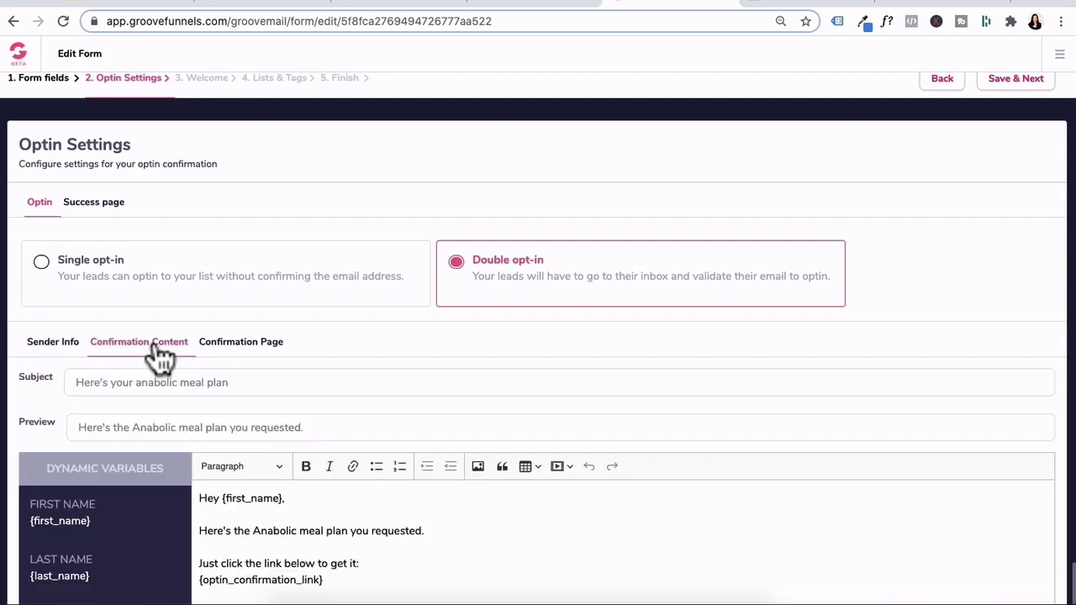
scroll(833, 288, "down", 3)
scroll(835, 296, "down", 2)
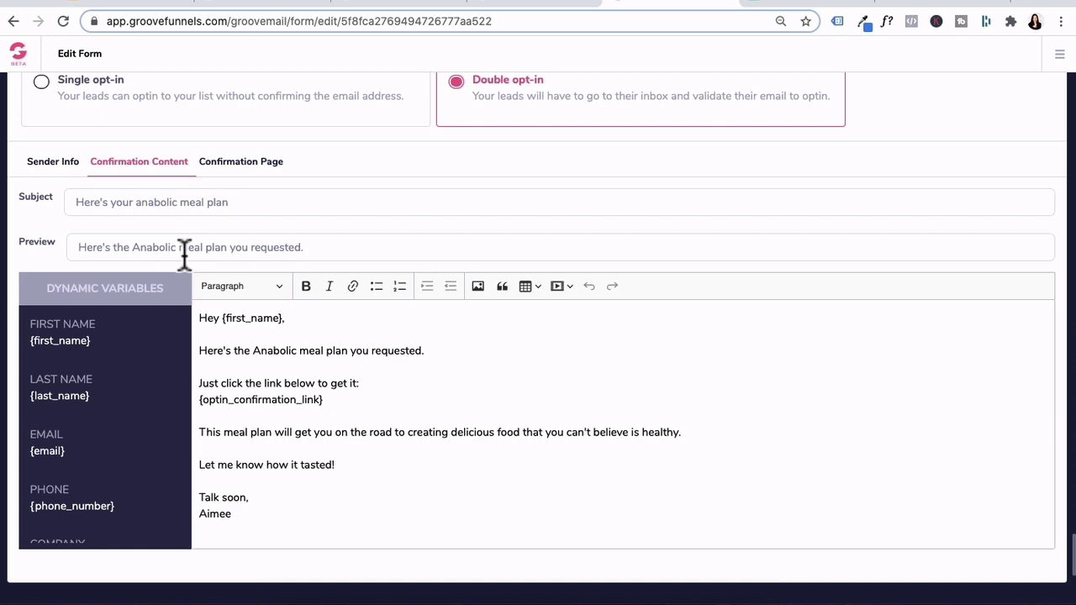
scroll(184, 253, "down", 1)
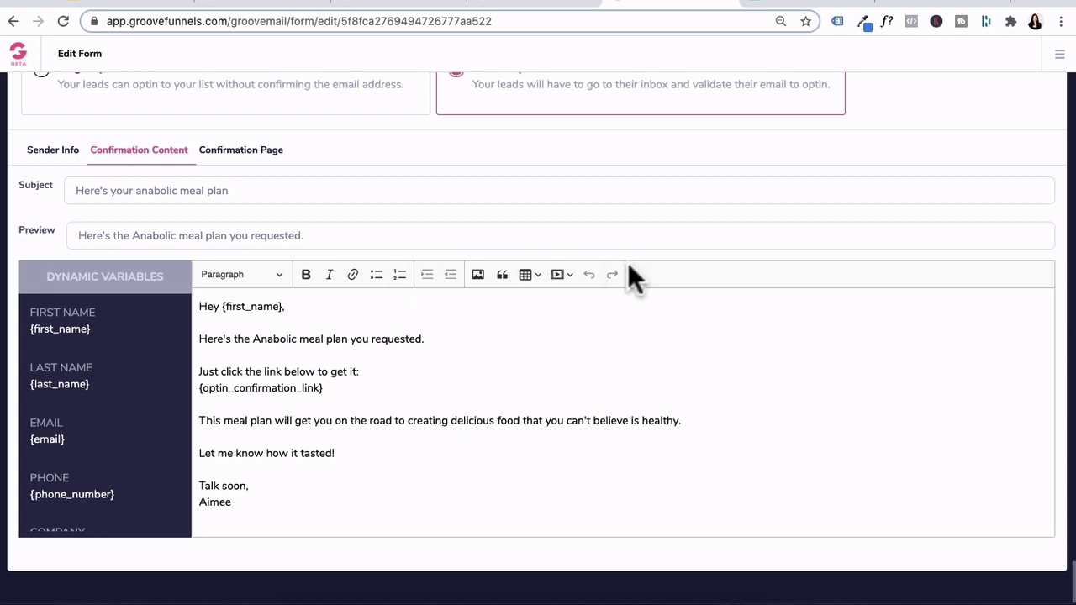
left_click(570, 370)
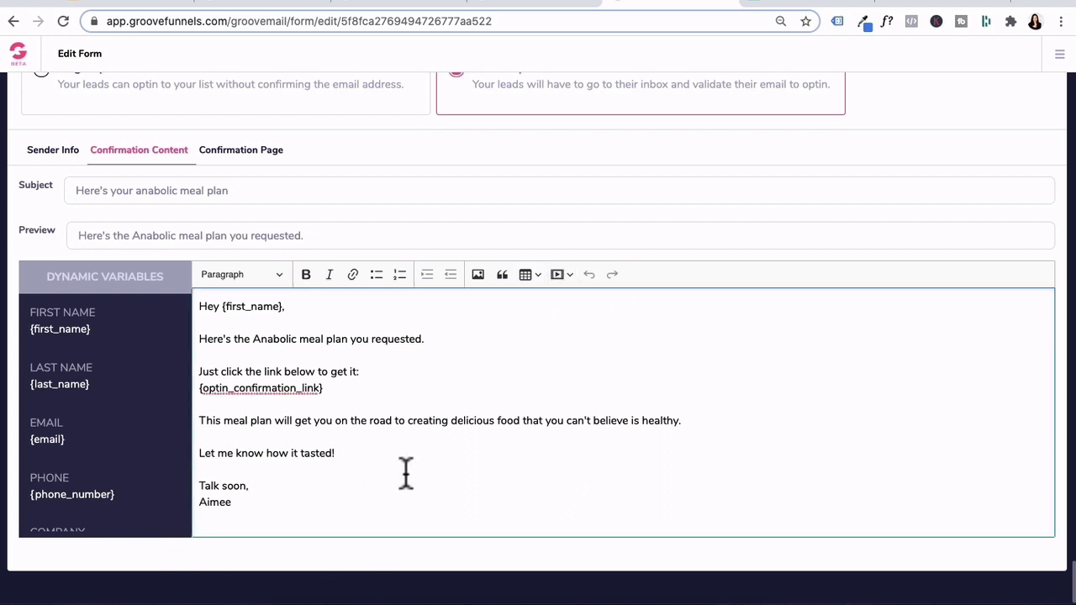
Check the confirmation page and success page URLs, and save the opt-in settings.
left_click(251, 168)
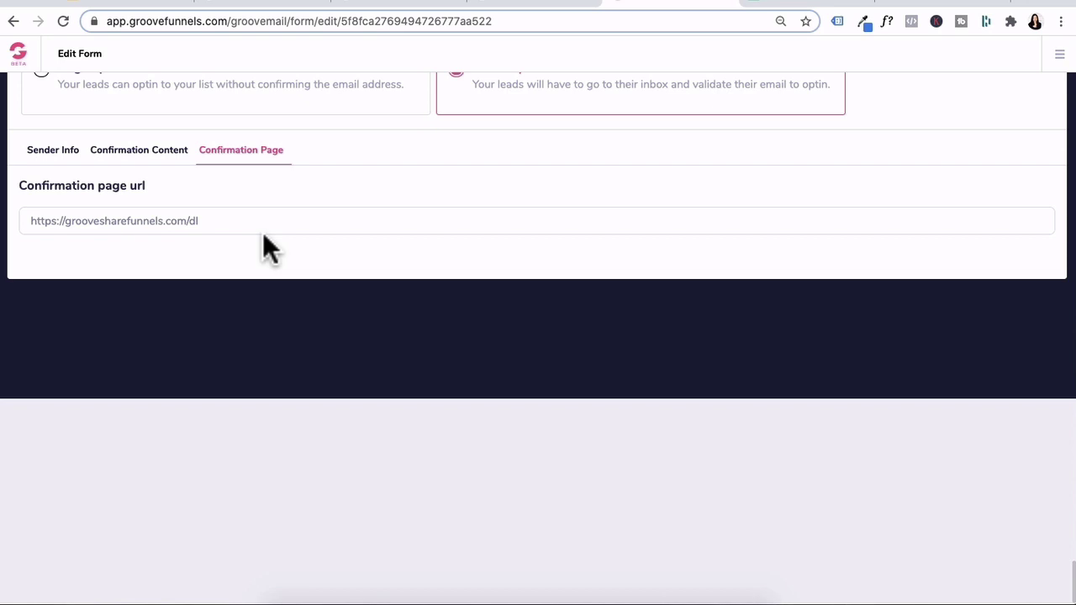
key("ctrl+shift+Tab")
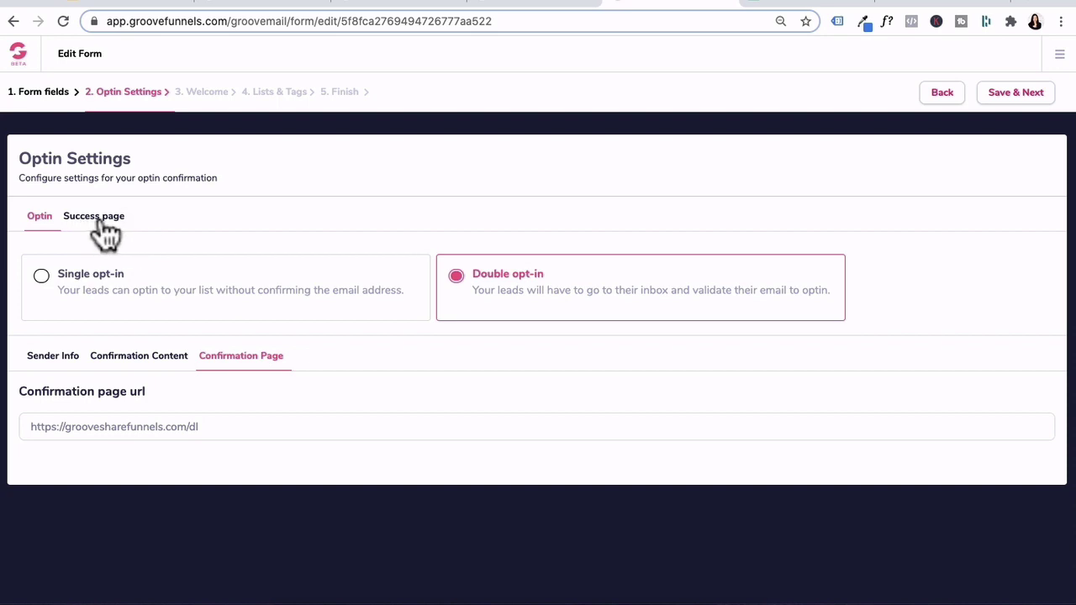
left_click(95, 219)
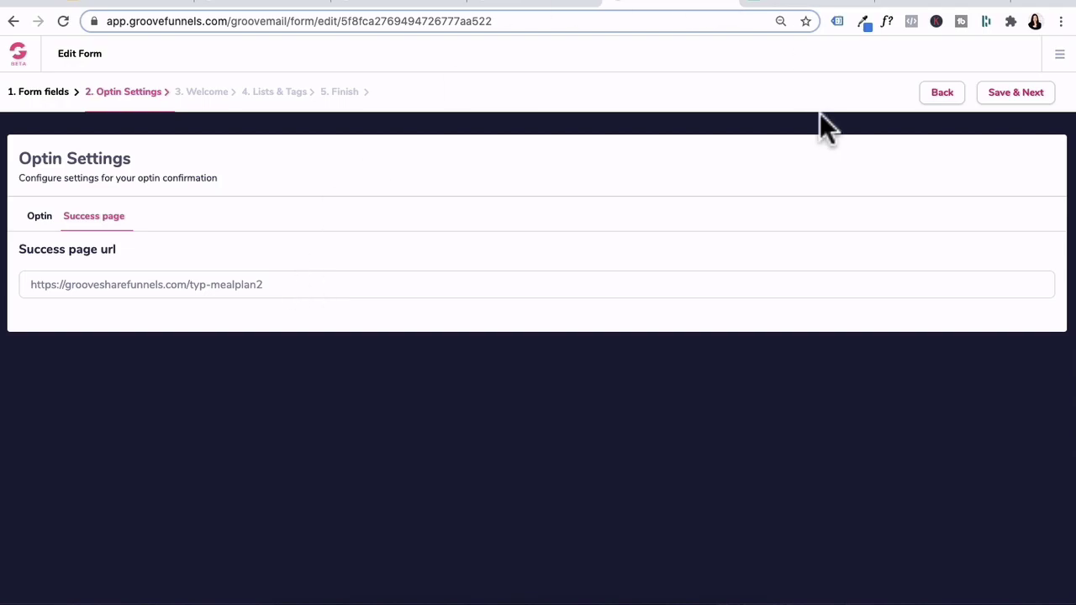
left_click(1013, 94)
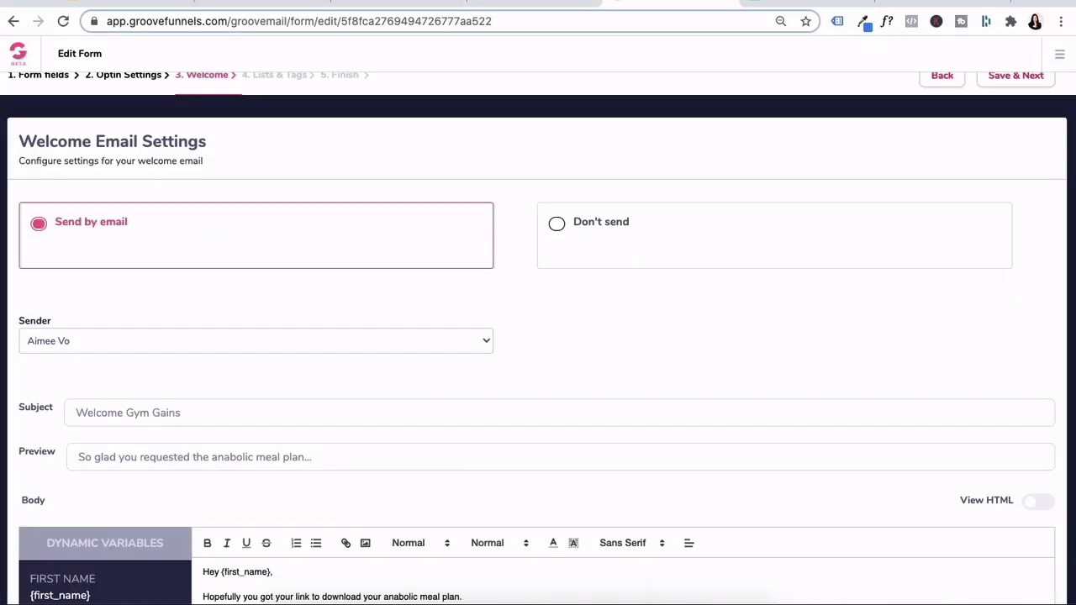
Review the welcome email's sender, subject, preview and body, and save the welcome settings.
left_click(300, 338)
left_click(301, 338)
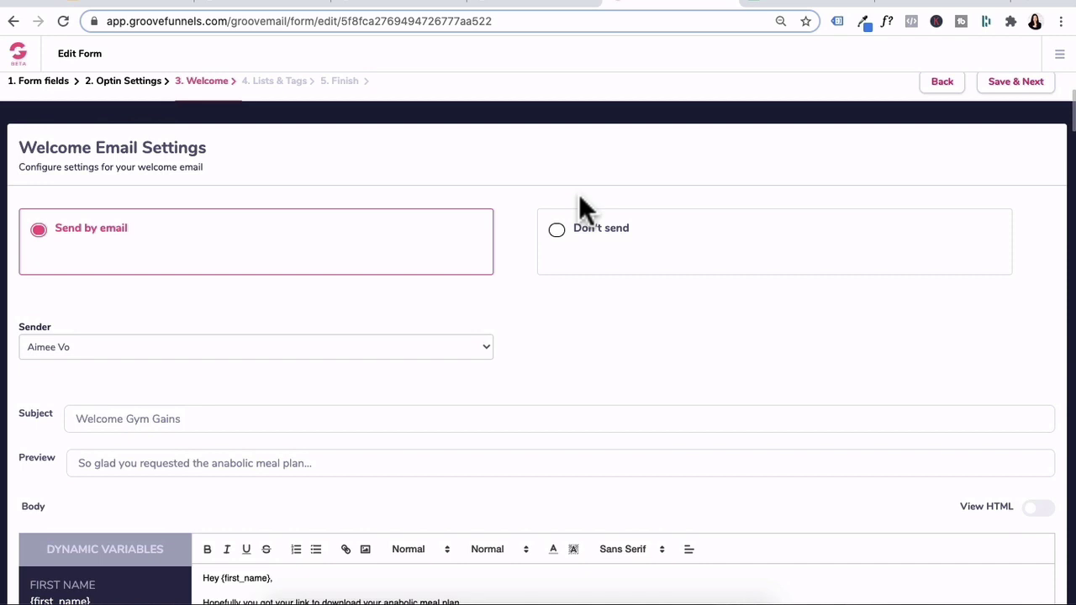
scroll(578, 195, "down", 1)
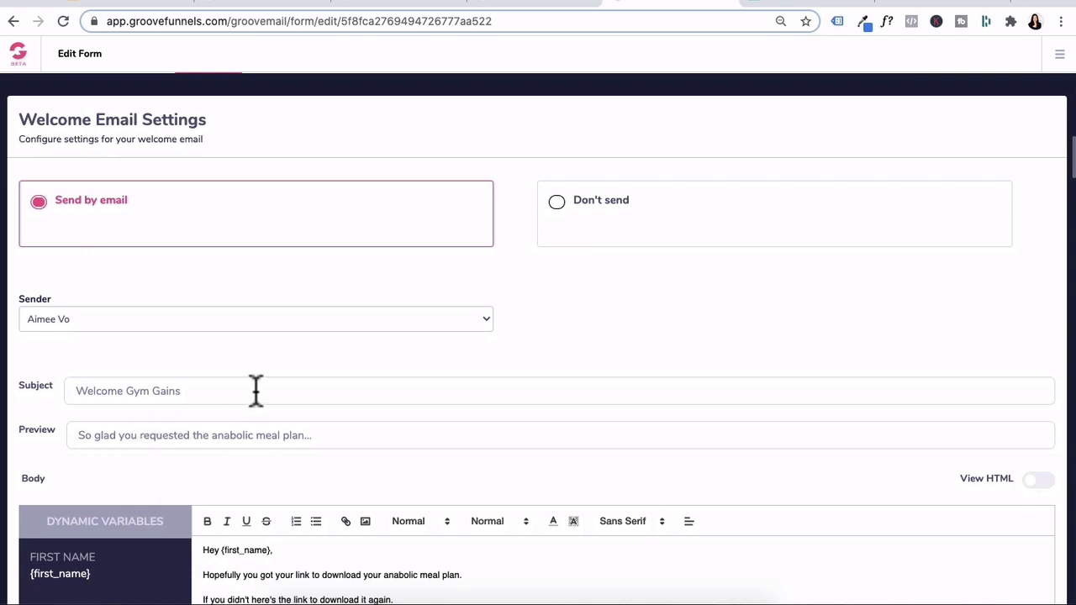
scroll(256, 391, "down", 3)
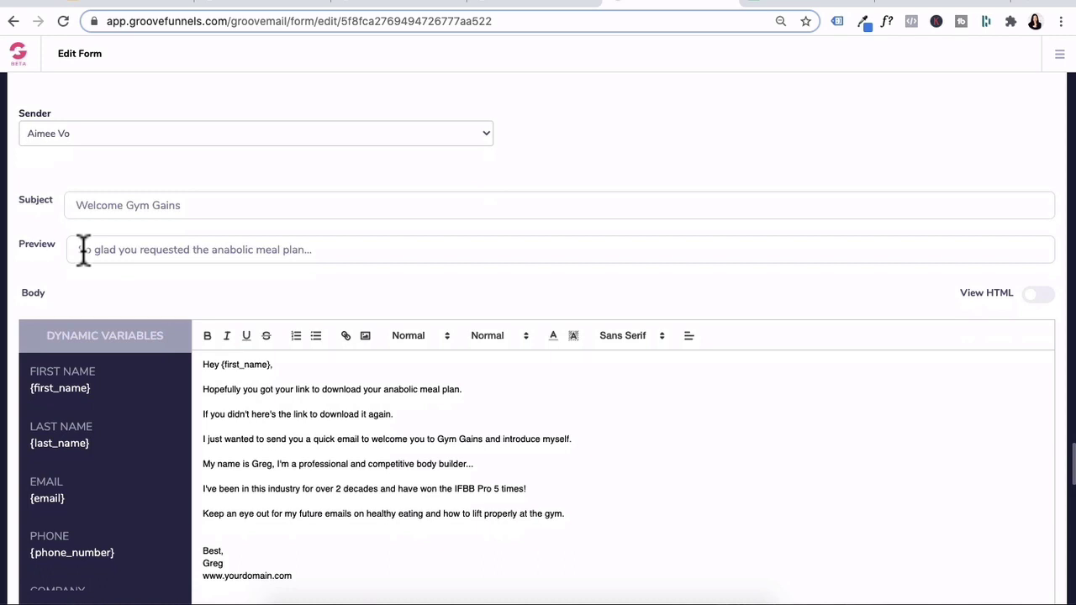
scroll(120, 378, "down", 1)
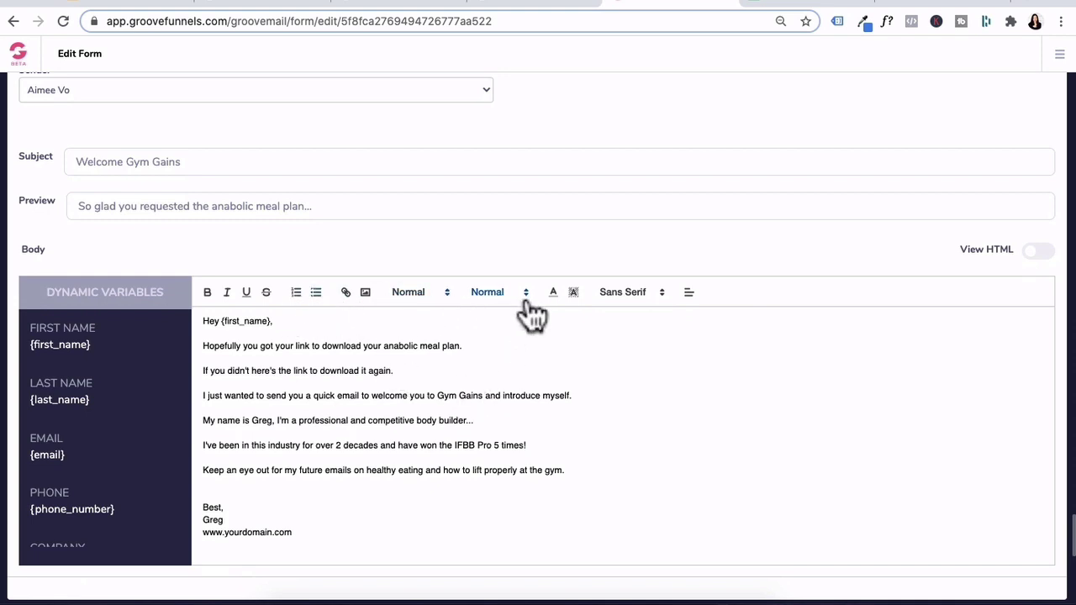
scroll(644, 439, "up", 1)
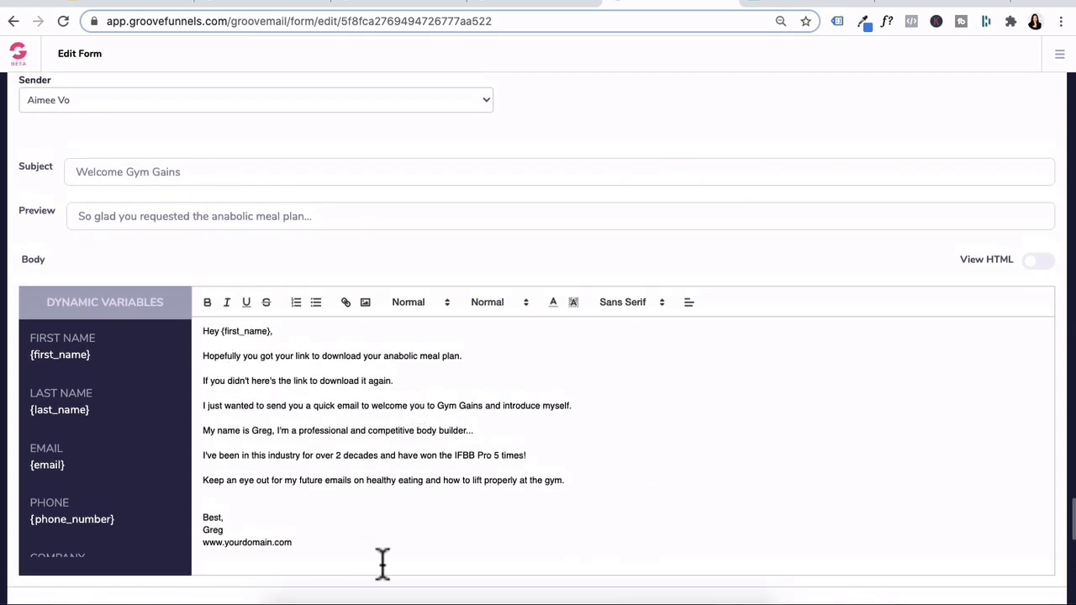
scroll(606, 409, "up", 5)
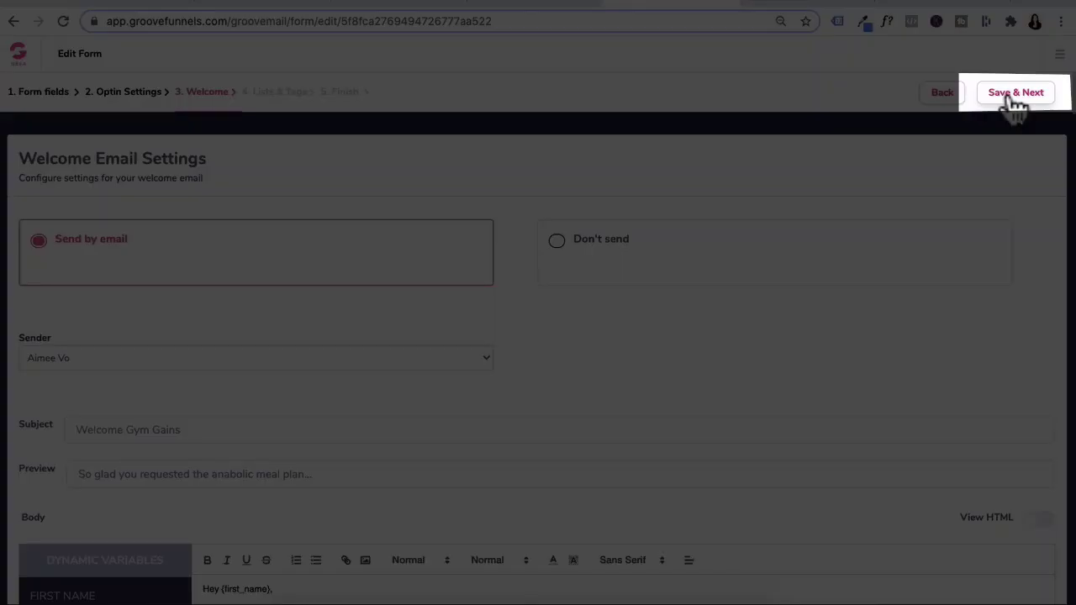
left_click(1014, 94)
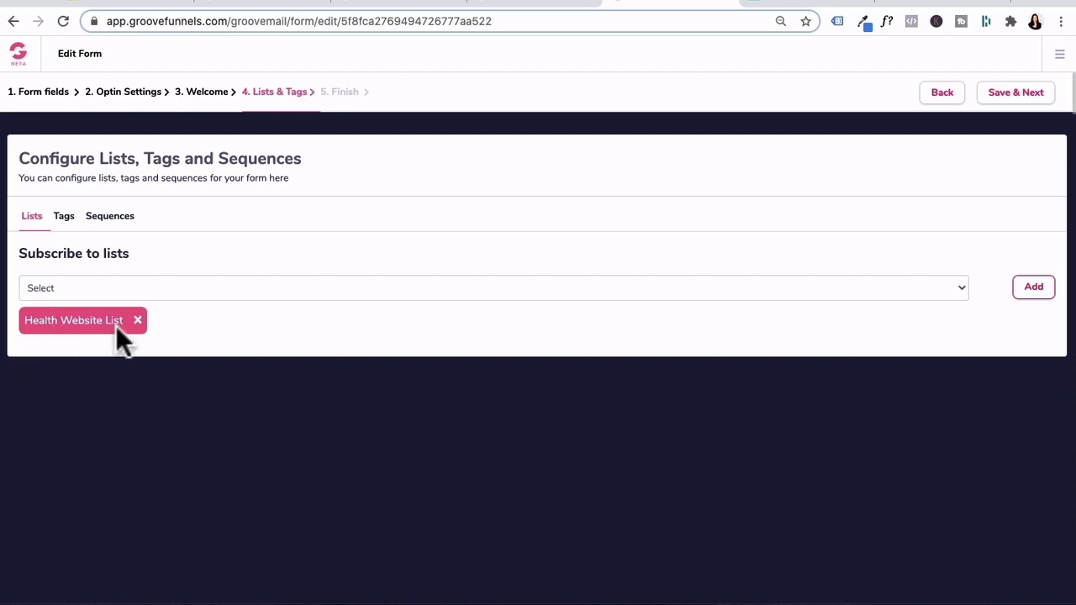
Remove the Health Website List from the form's subscribed lists and add it back.
left_click(137, 321)
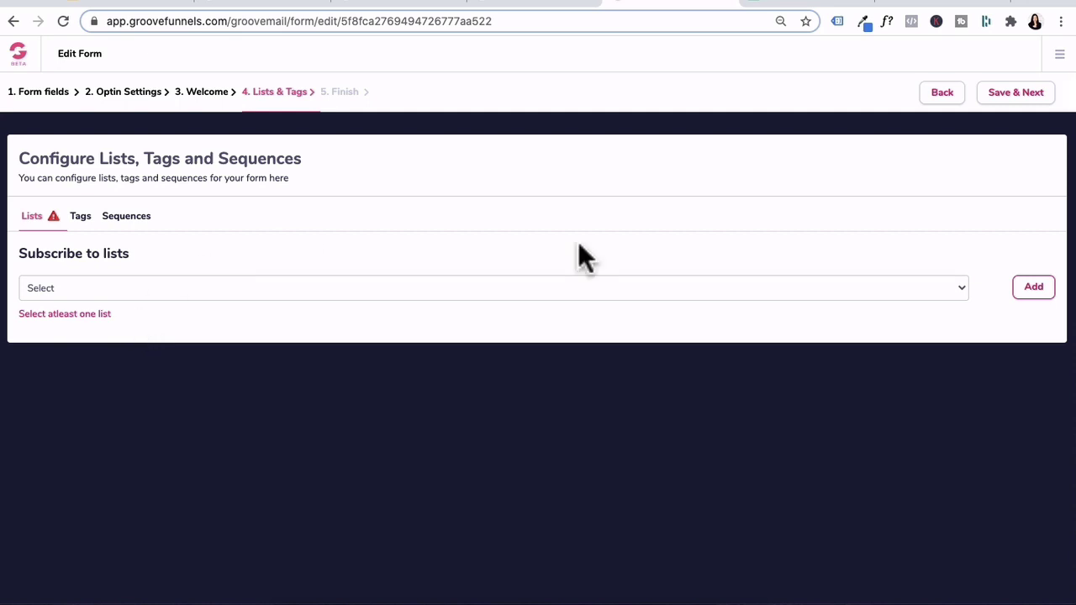
left_click(645, 287)
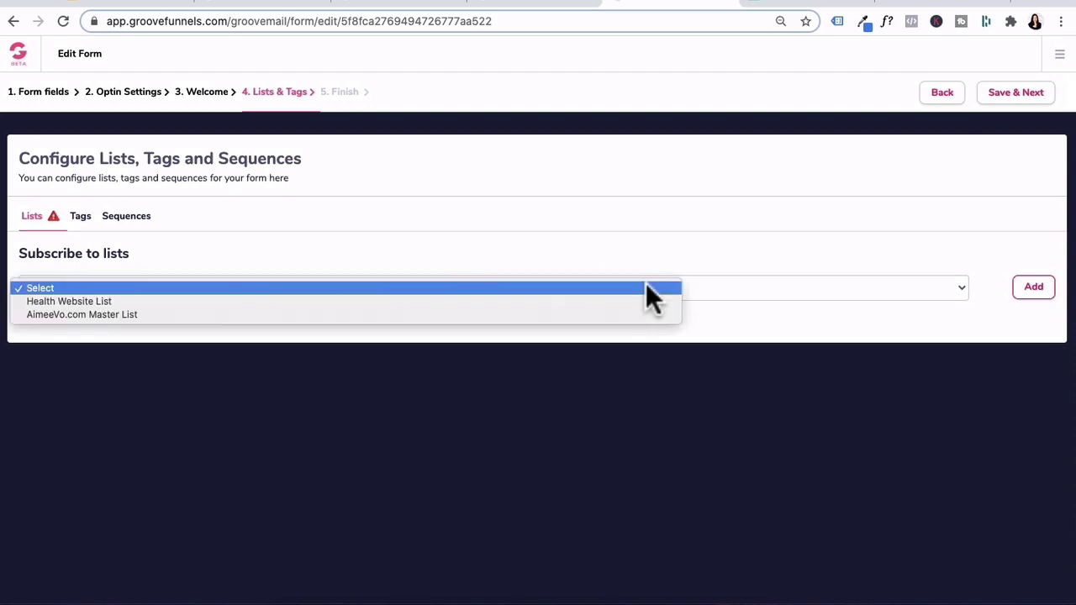
left_click(463, 303)
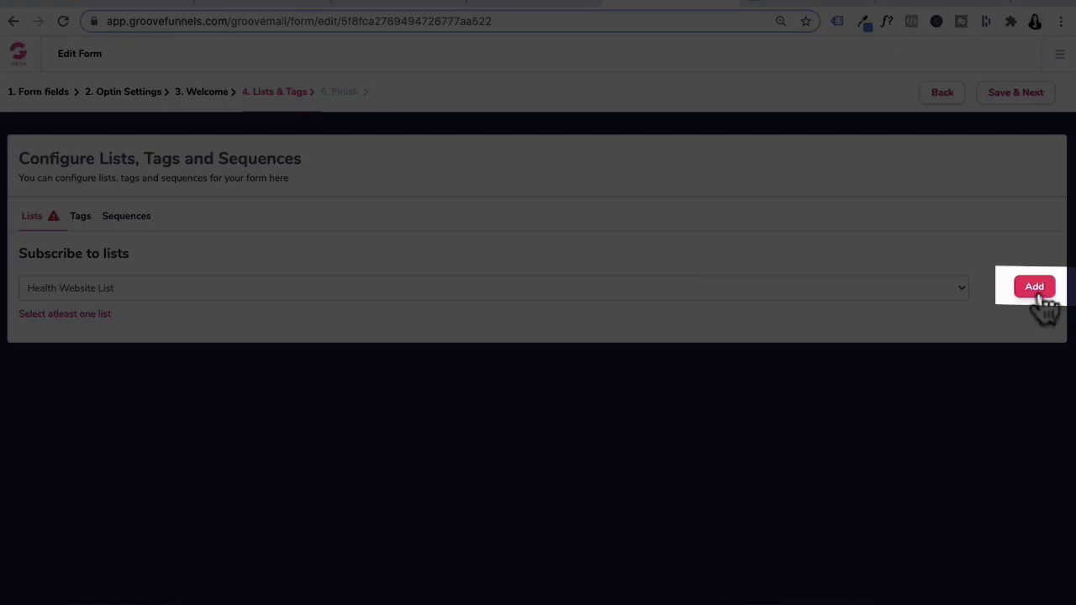
left_click(1037, 293)
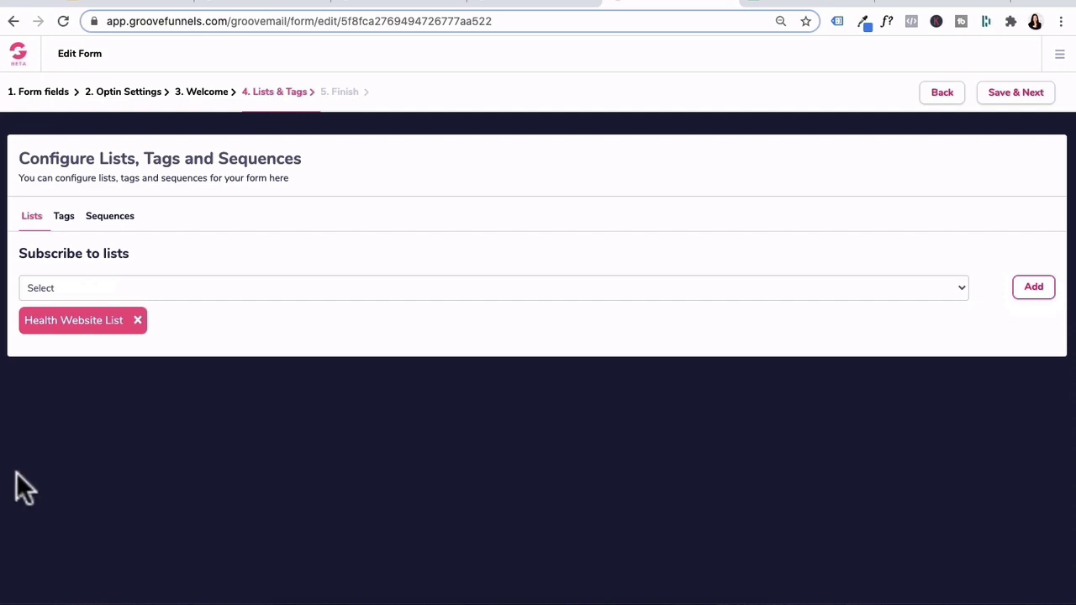
Remove the form's assigned Free Anabolic Meal Plan tag and assign it again from the Prospects tag group.
left_click(64, 216)
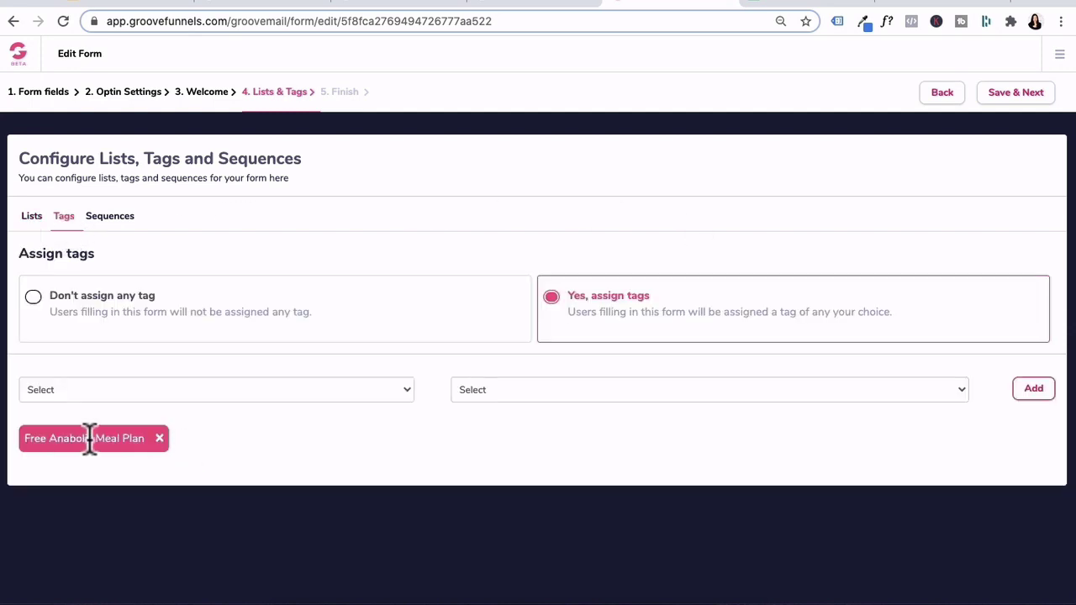
left_click(159, 439)
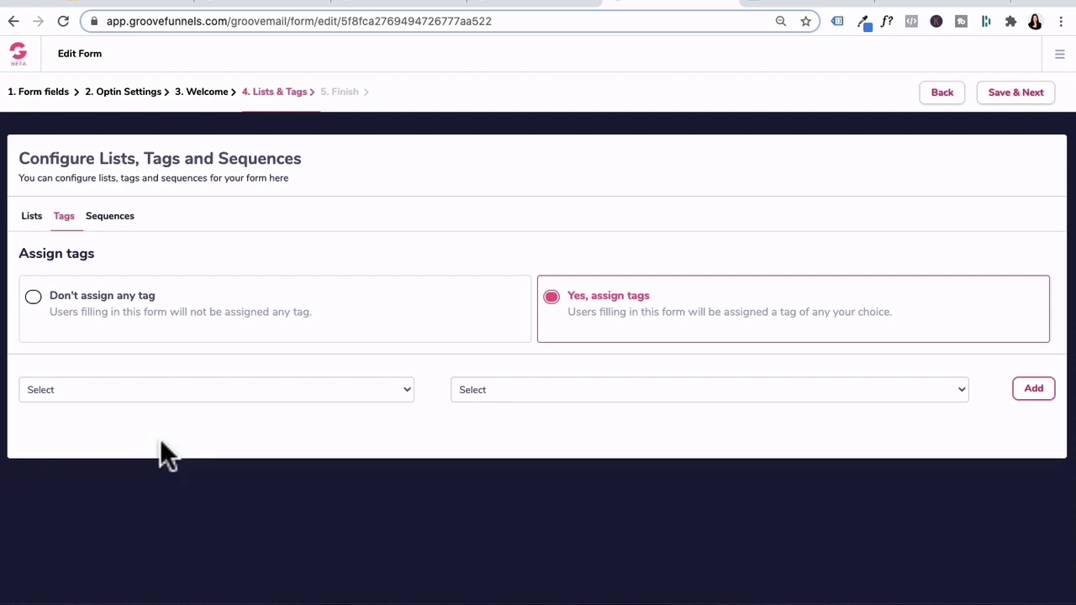
left_click(283, 401)
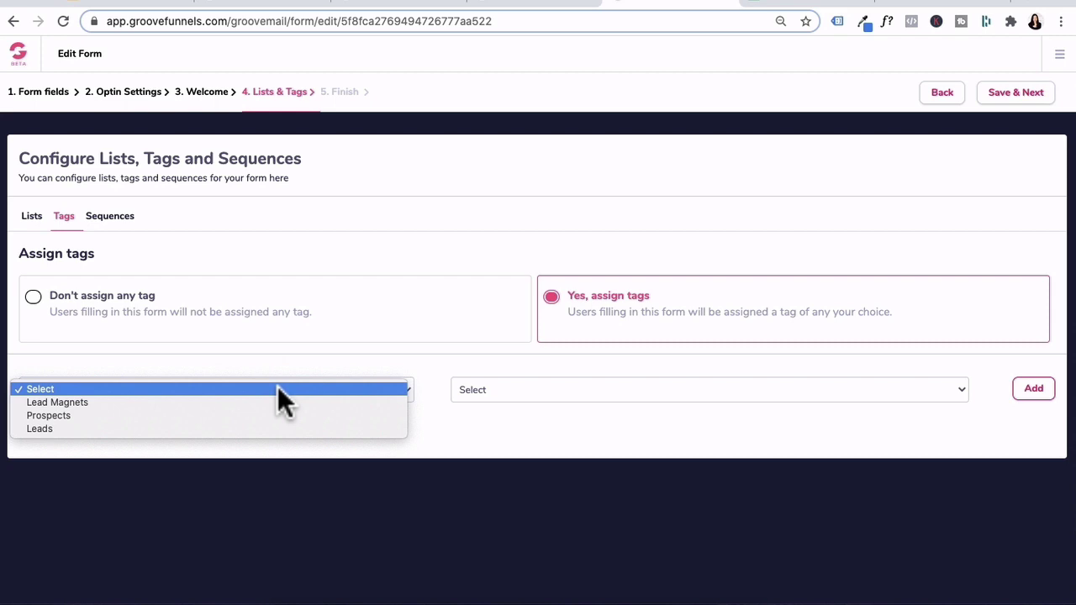
left_click(148, 412)
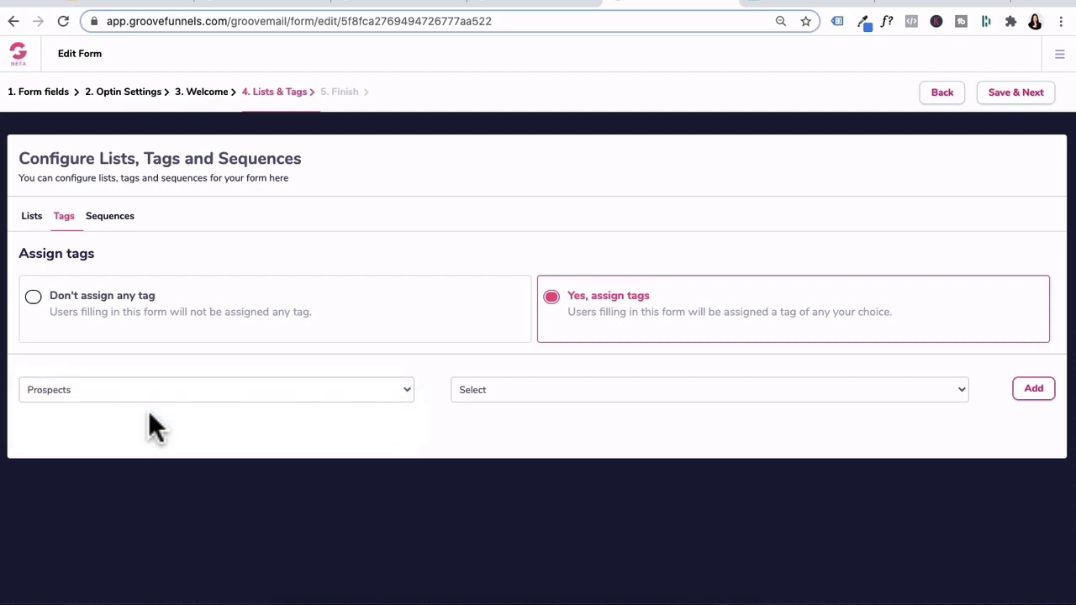
left_click(653, 389)
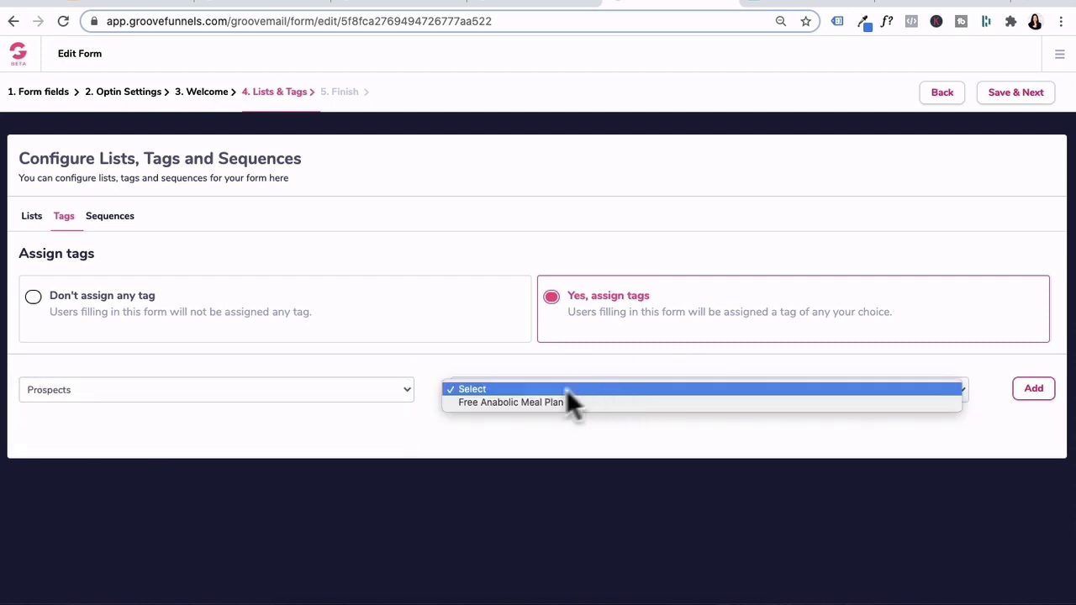
left_click(520, 400)
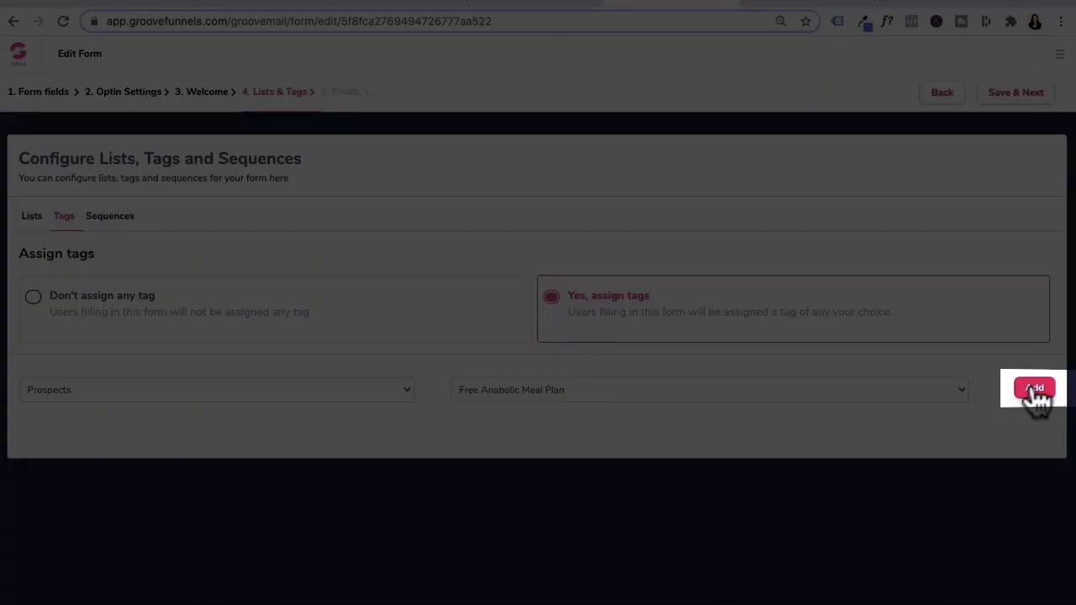
left_click(1035, 390)
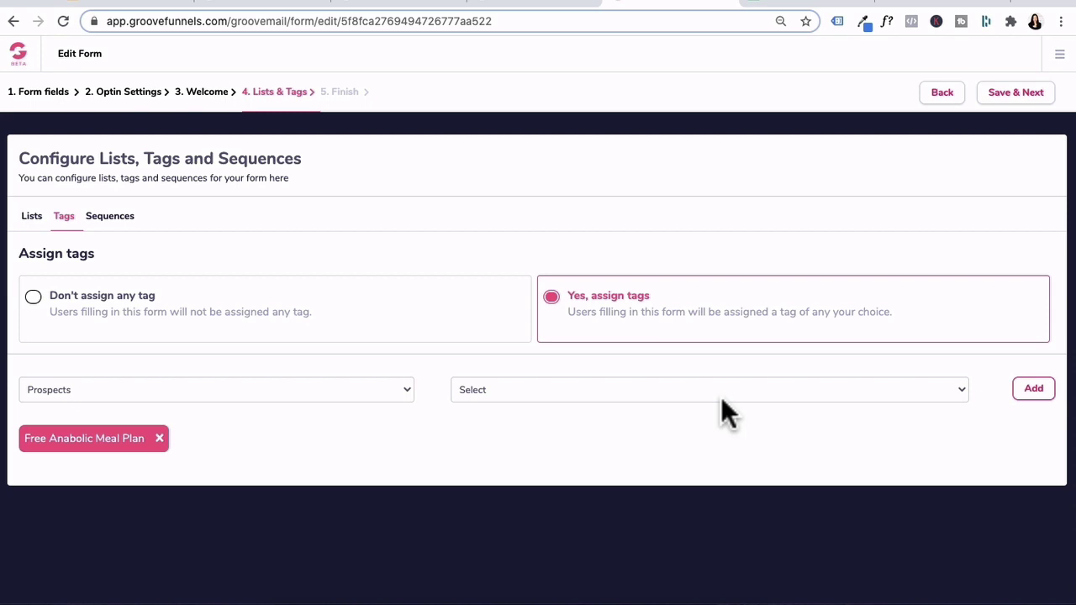
Leave the form set to not subscribe users to any sequence, then save and exit the form.
left_click(113, 220)
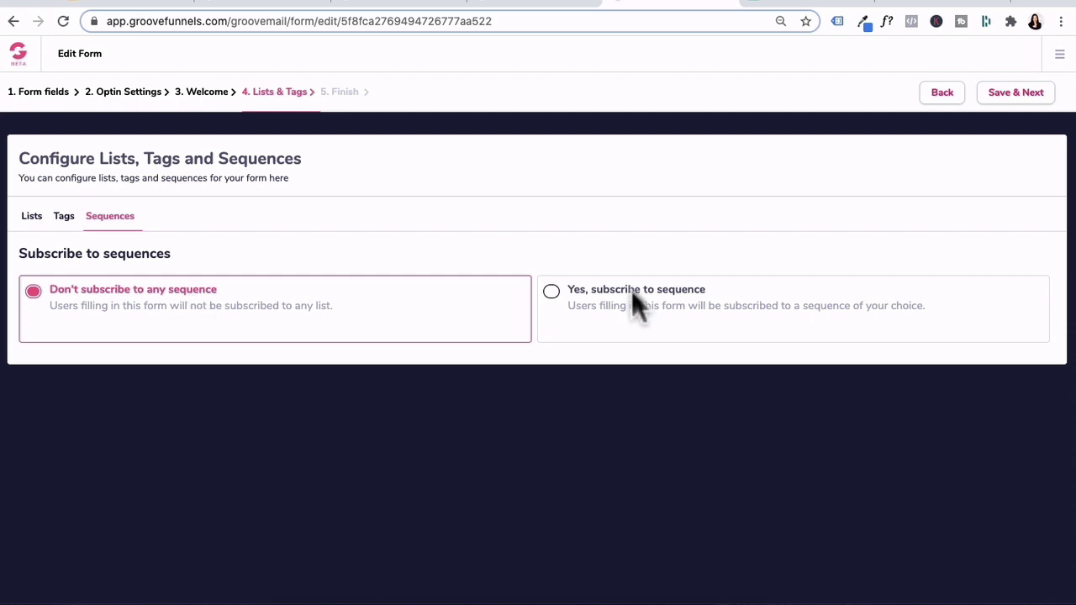
left_click(688, 318)
left_click(228, 390)
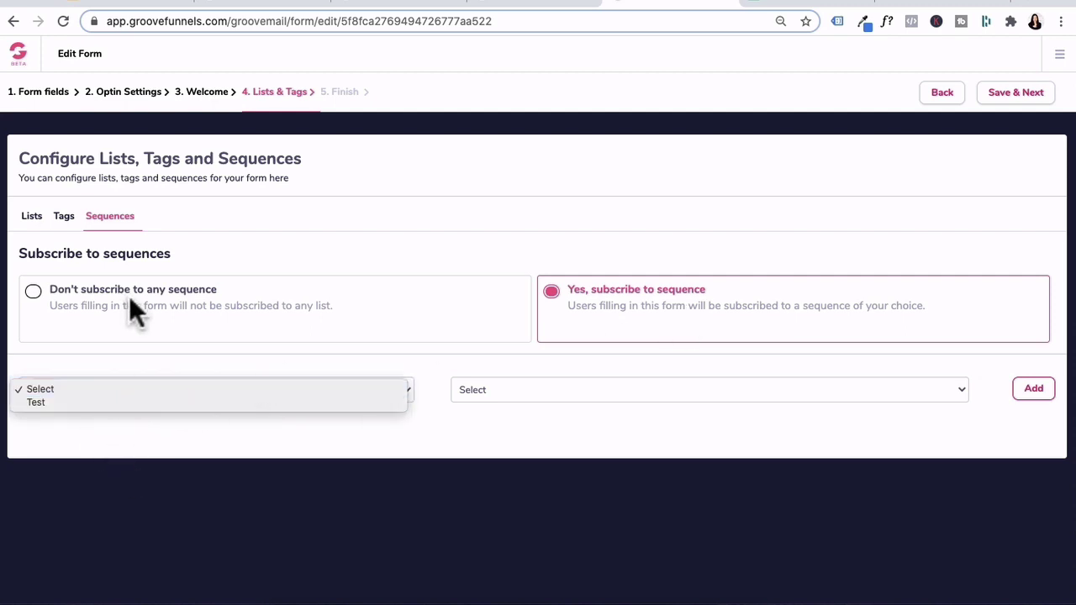
left_click(74, 308)
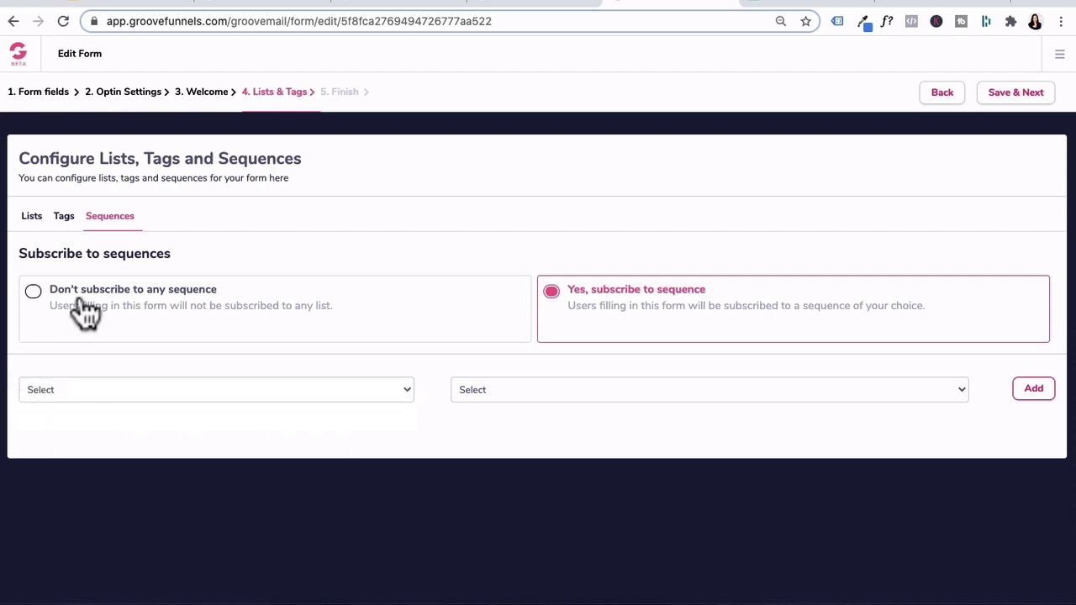
left_click(81, 301)
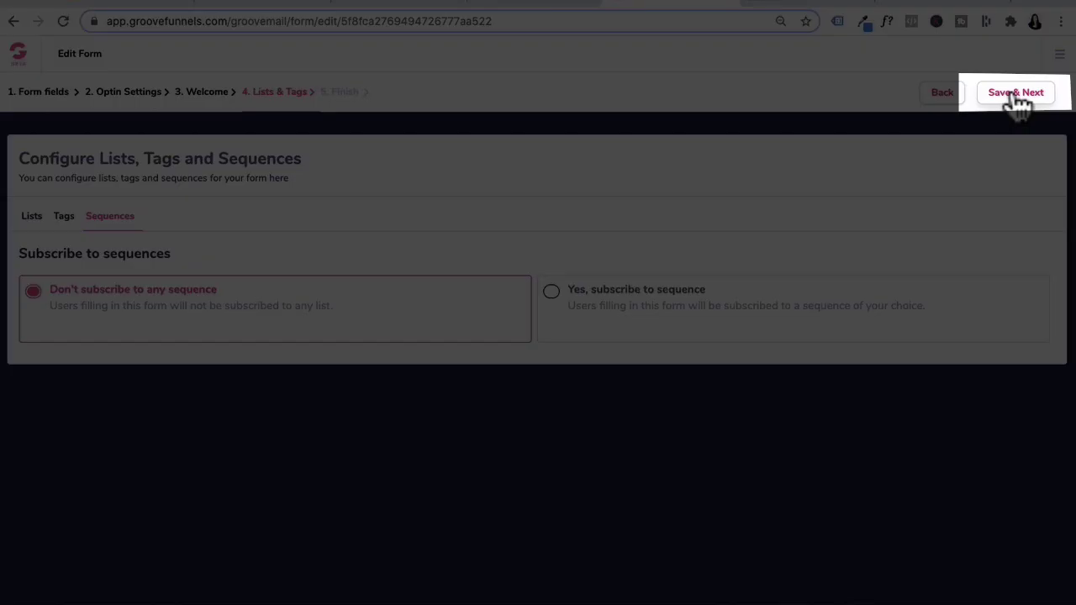
left_click(1017, 94)
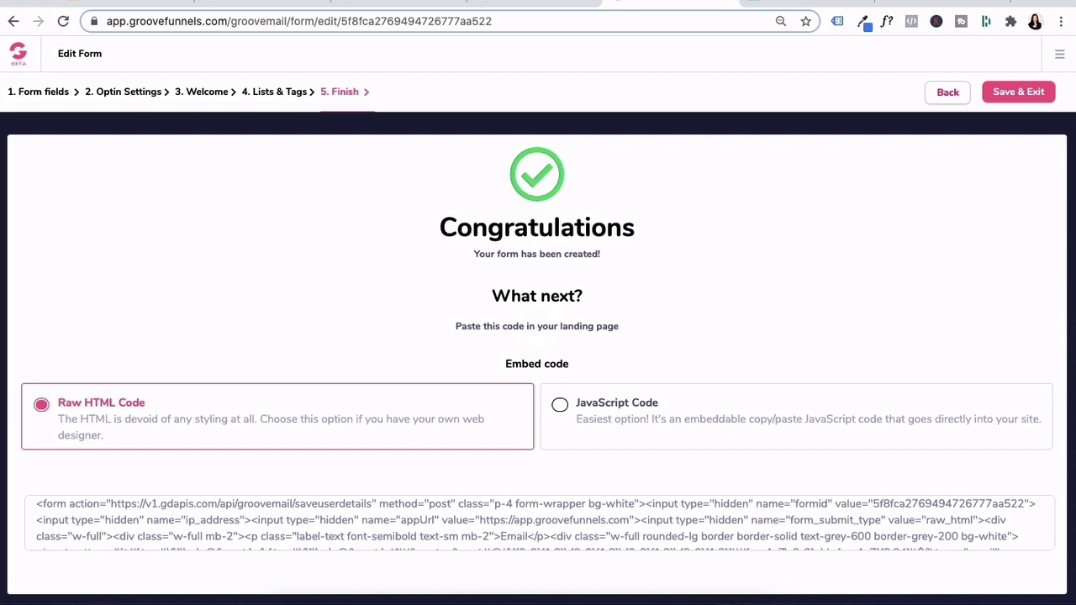
left_click(1019, 94)
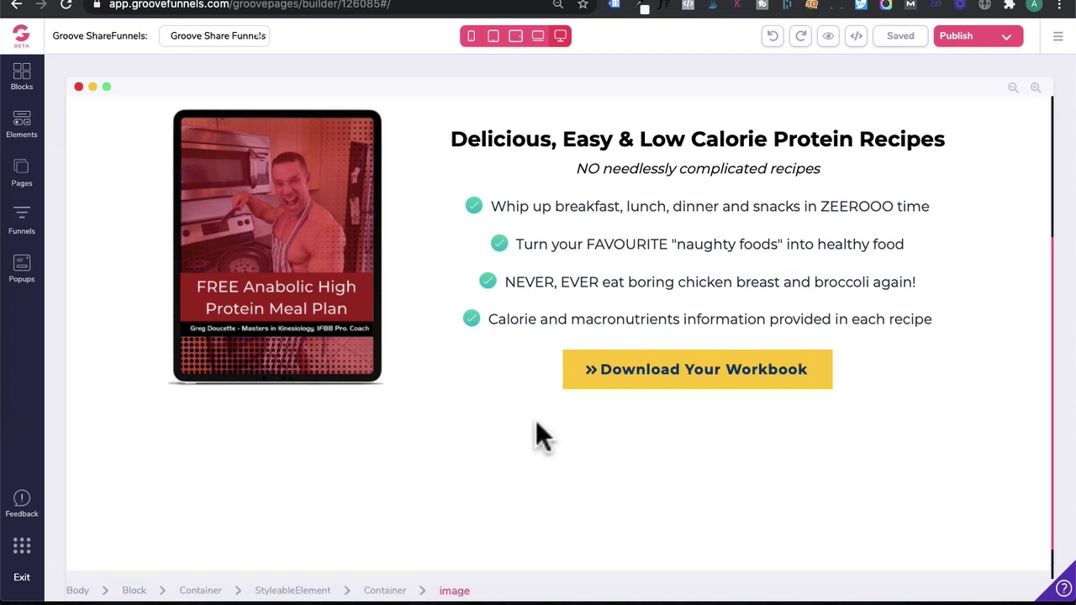
Open the "Download workbook optin" popup of the landing page for editing and select its embedded form.
left_click(680, 382)
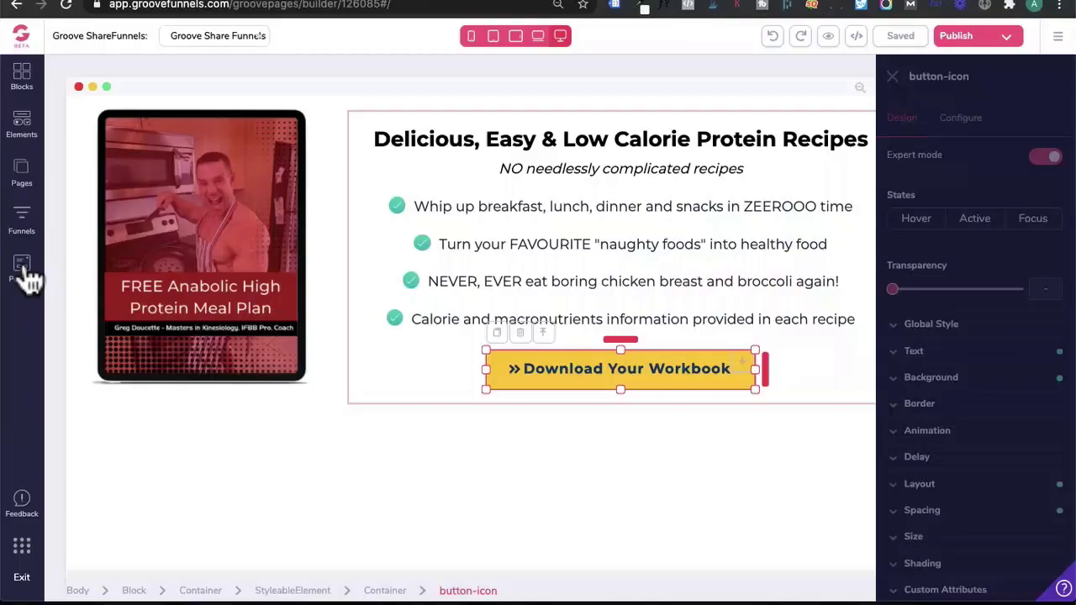
left_click(25, 273)
left_click(215, 136)
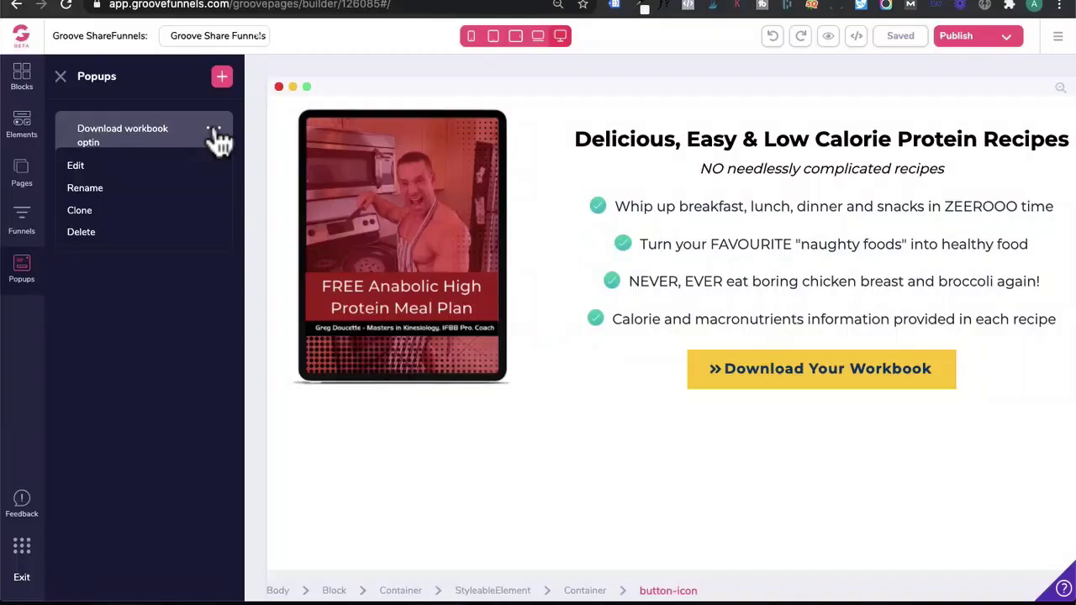
left_click(99, 165)
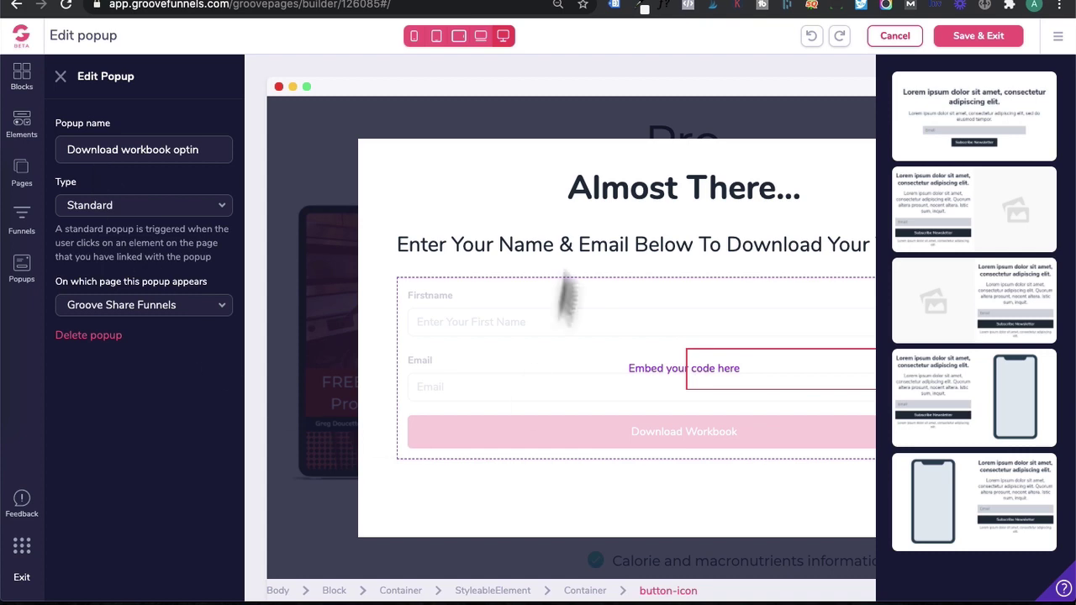
left_click(530, 322)
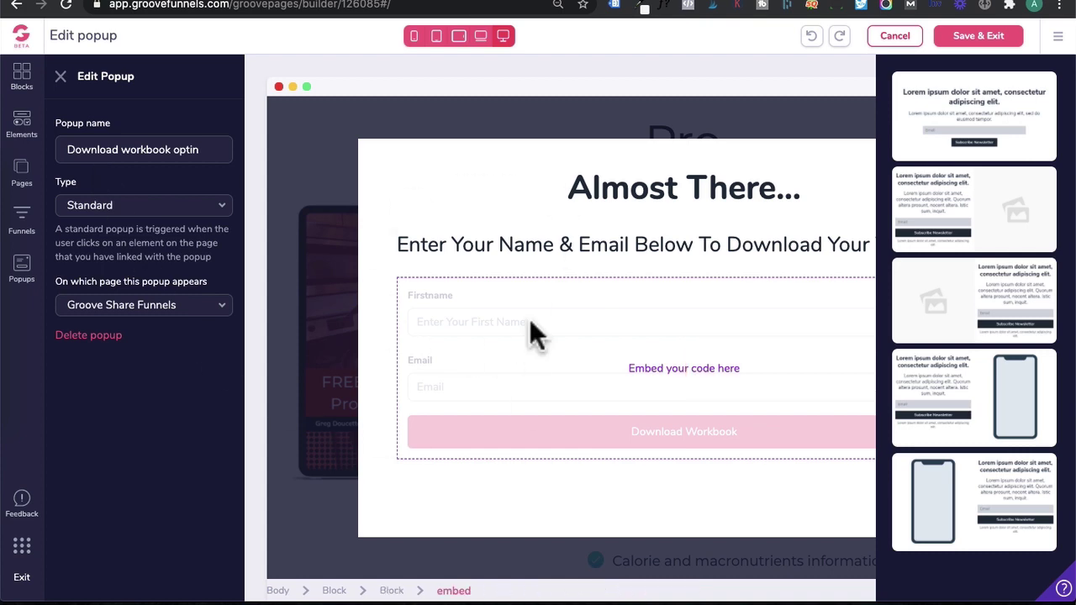
Look up the Code Embed element among the page builder's elements.
left_click(62, 78)
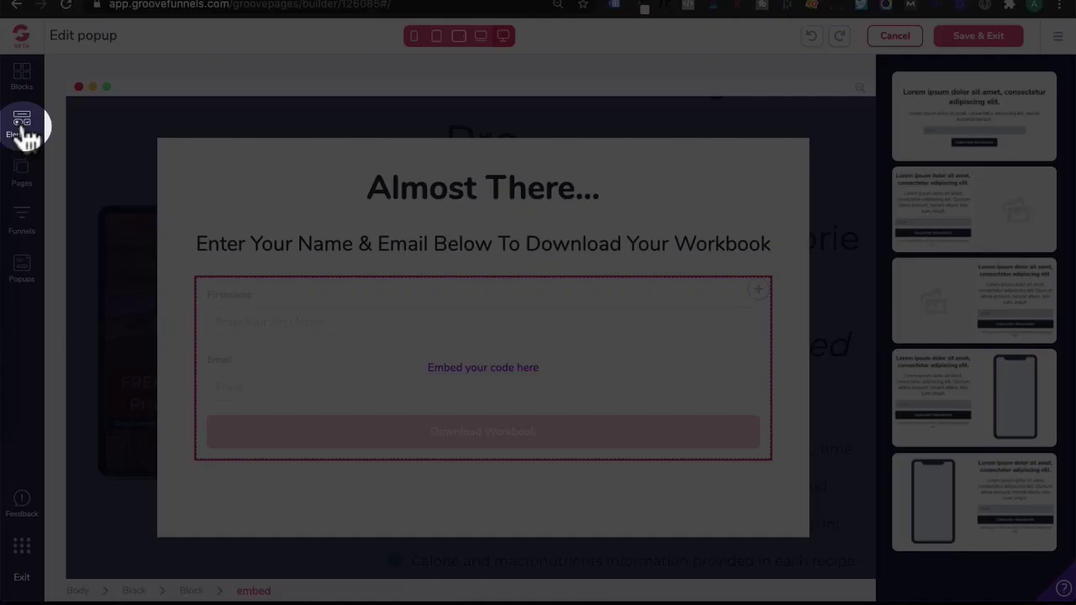
left_click(23, 127)
scroll(163, 425, "down", 4)
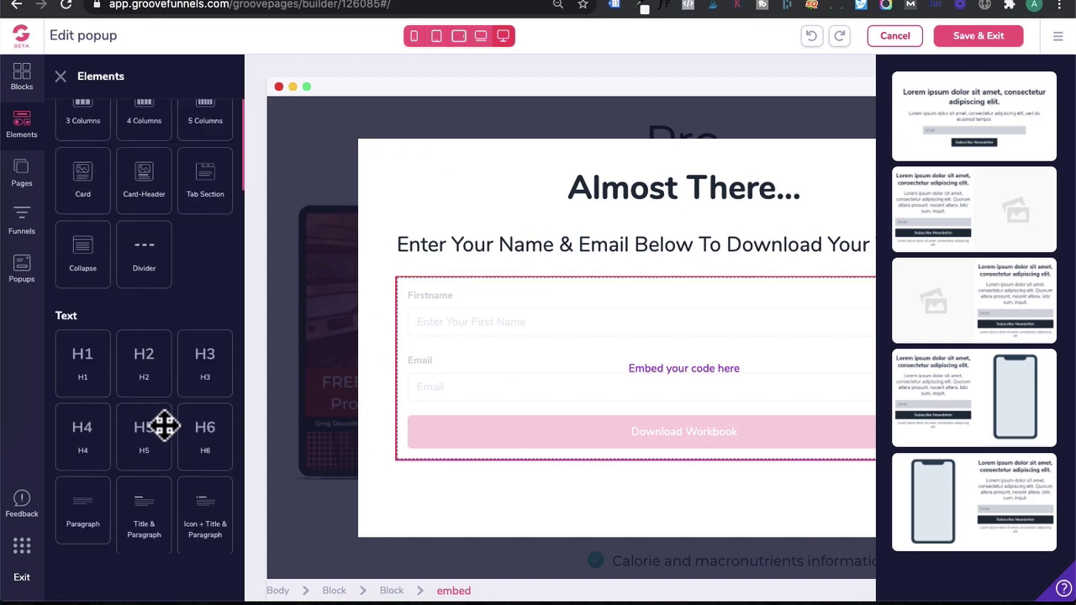
scroll(163, 425, "down", 5)
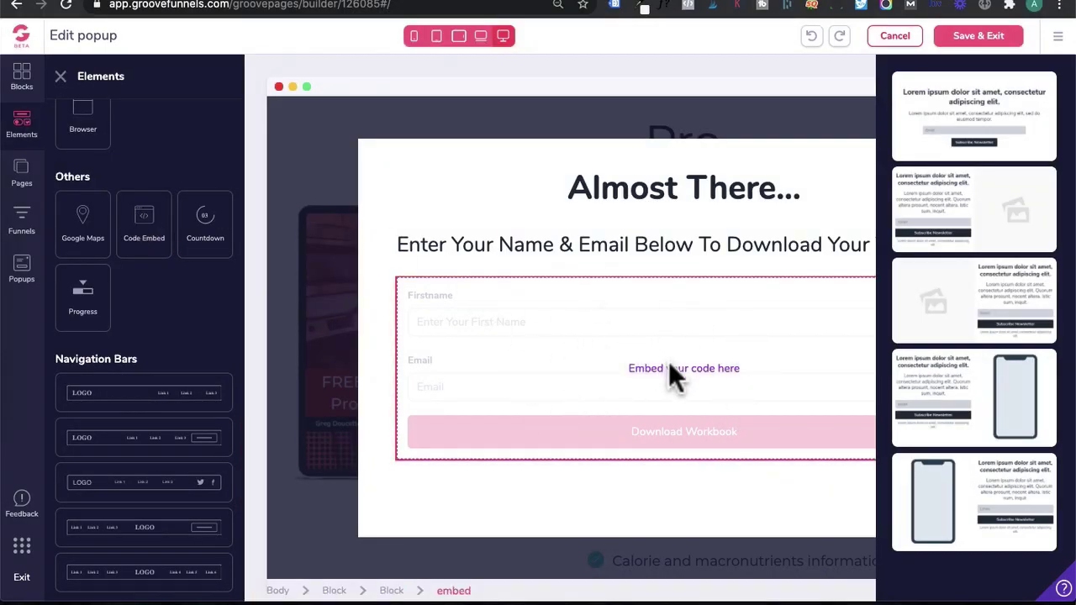
left_click(60, 77)
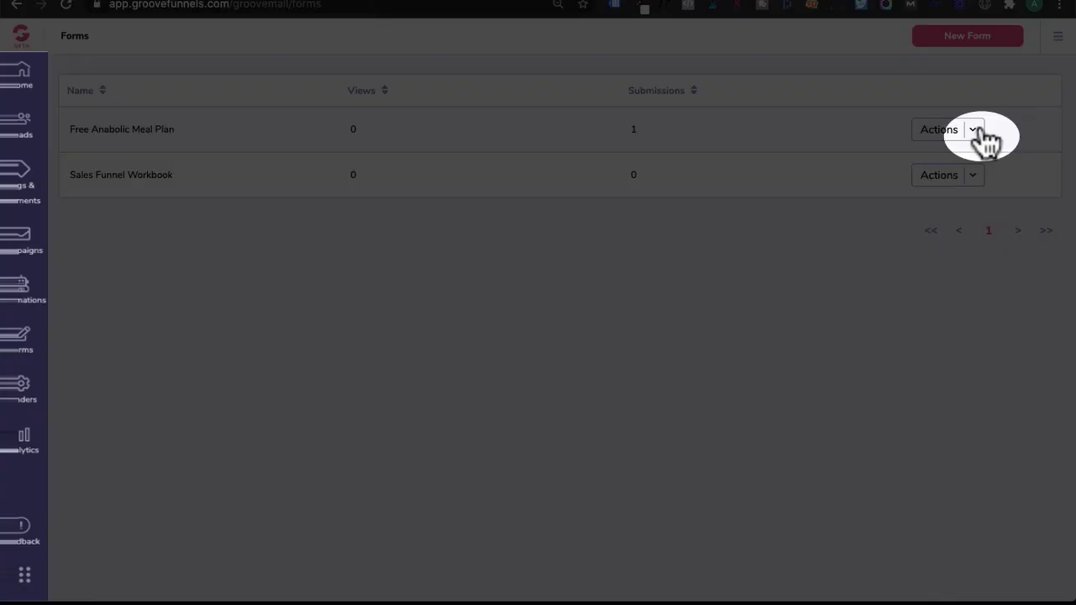
Get the raw HTML embed code of the Free Anabolic Meal Plan form in GrooveMail and copy it.
left_click(976, 132)
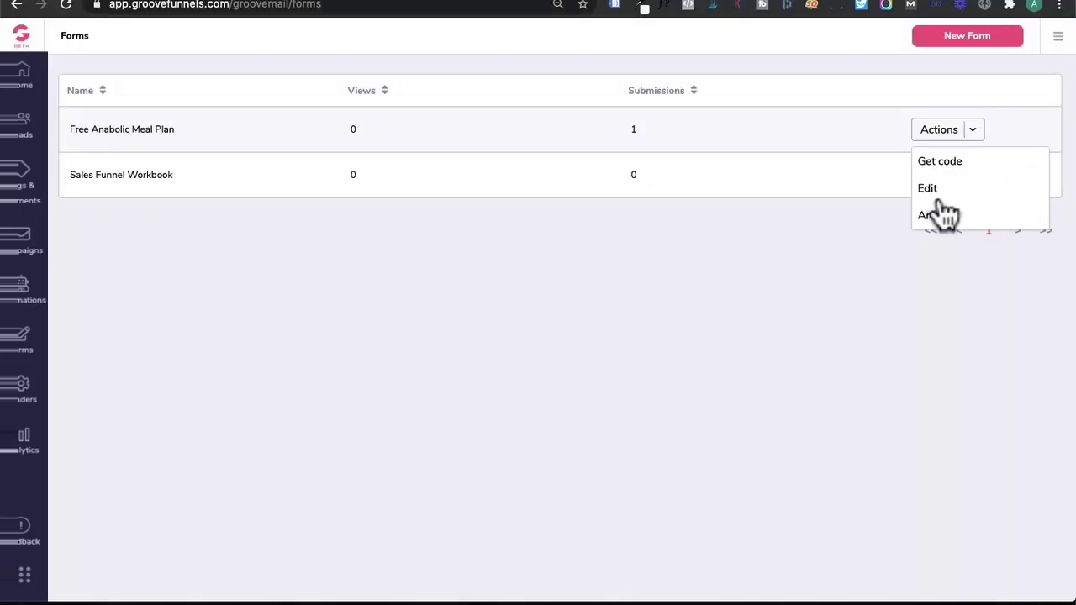
left_click(954, 165)
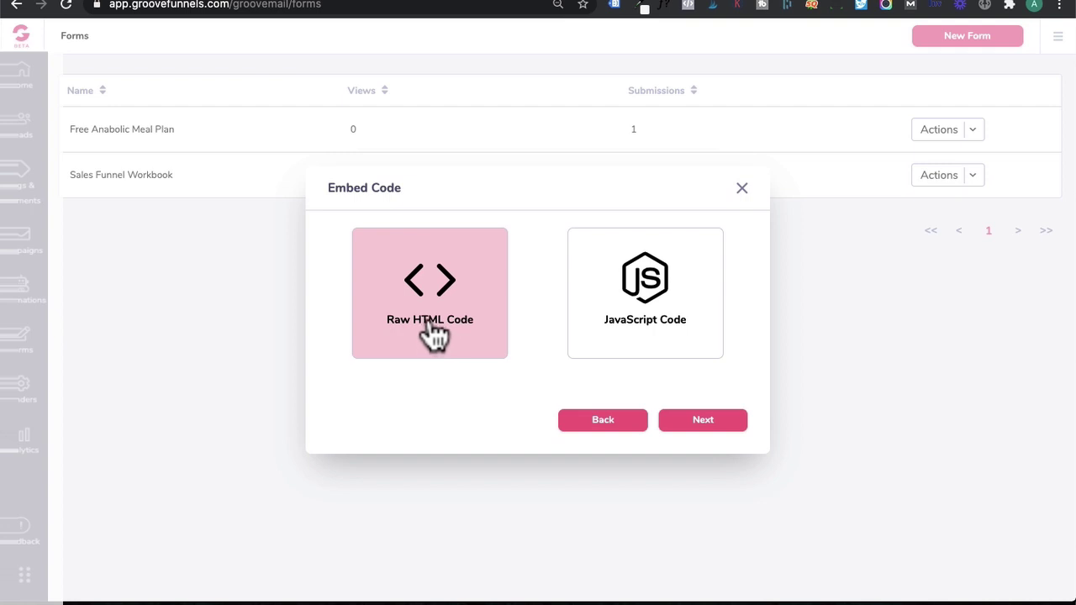
left_click(715, 425)
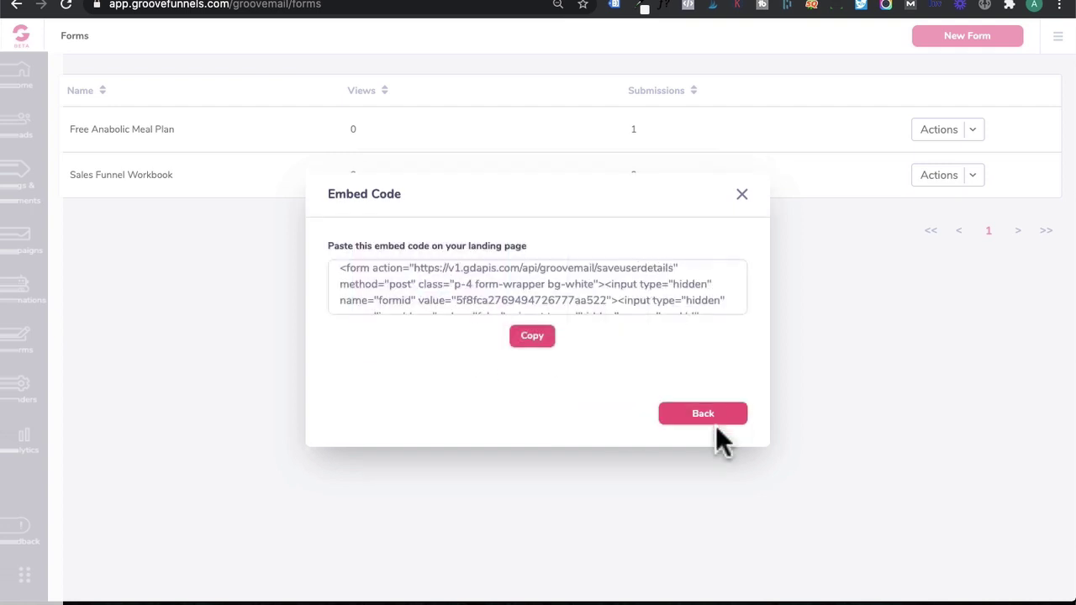
left_click(532, 340)
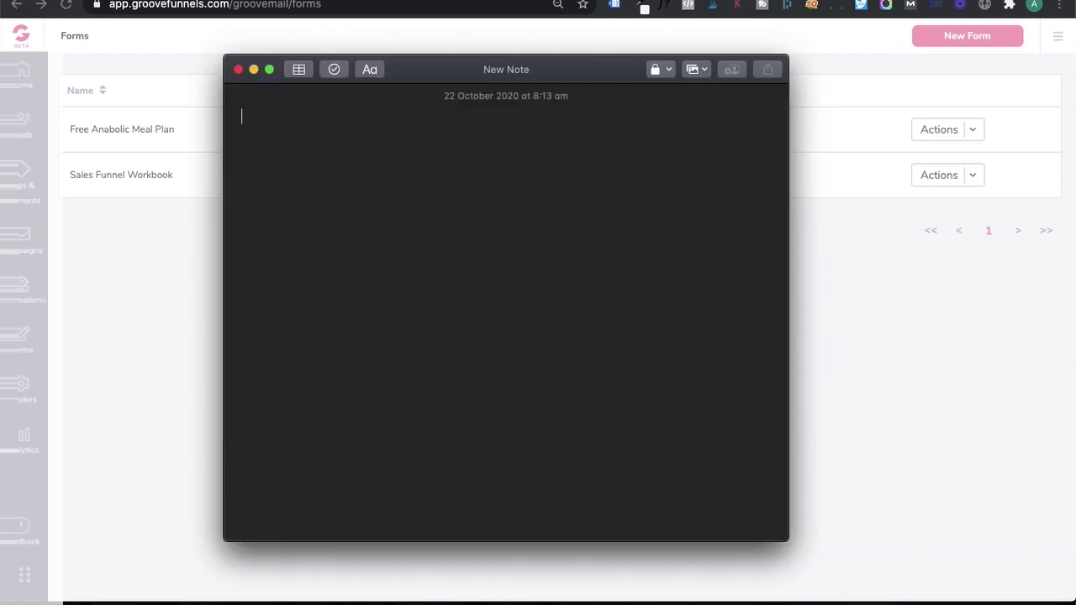
Paste the form's embed code into a new note and enlarge its text.
key("super+v")
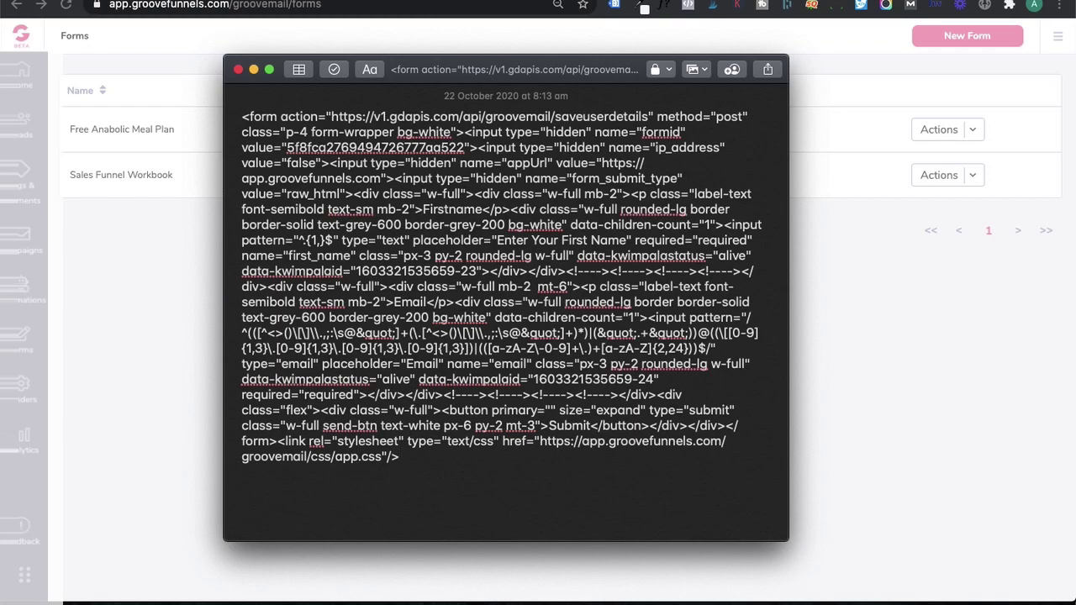
key("super+a")
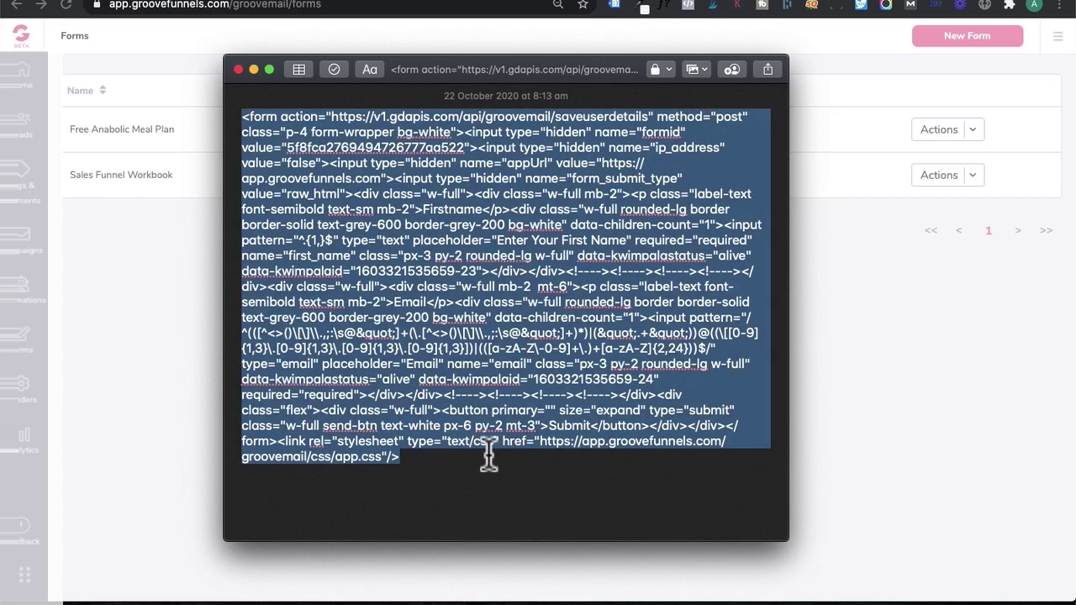
key("super+plus")
key("super+plus")
left_click(597, 440)
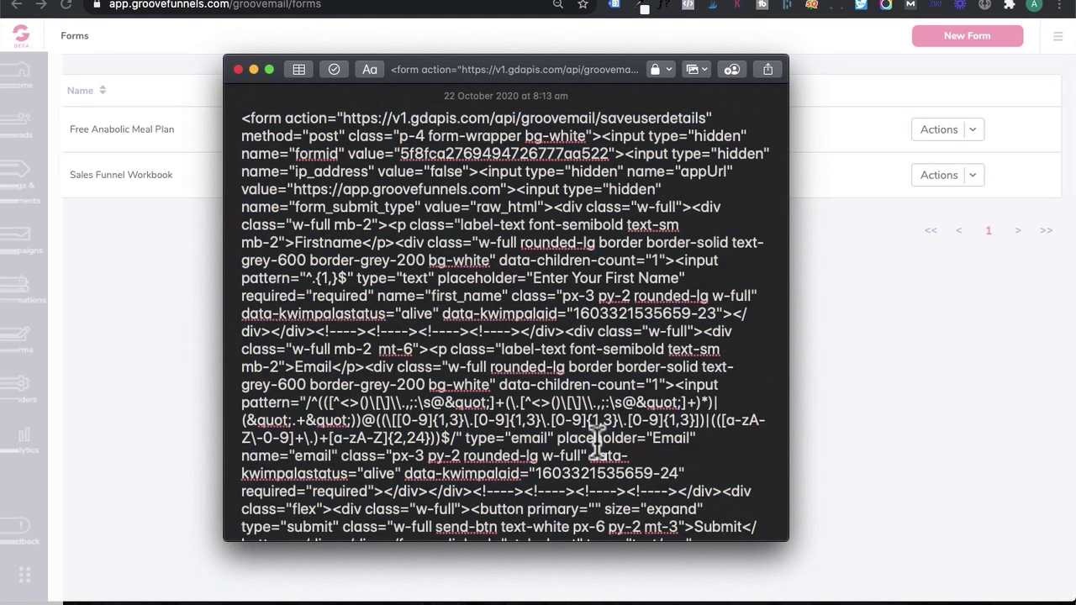
Replace the button text "Submit" in the form code with "Download Your Workbook".
scroll(505, 454, "down", 2)
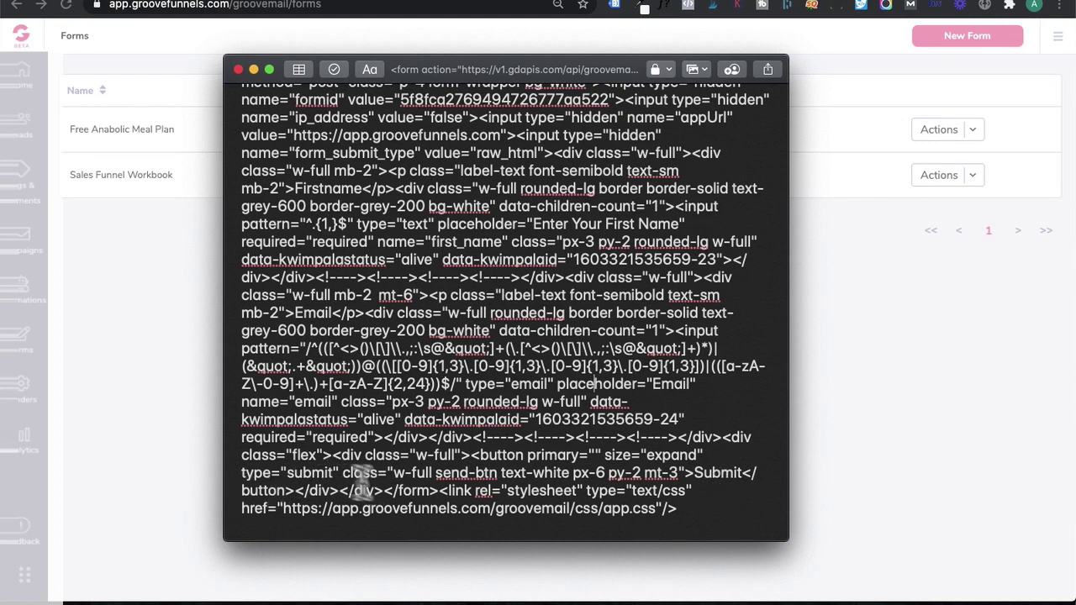
left_click_drag(343, 473, 423, 473)
double_click(740, 473)
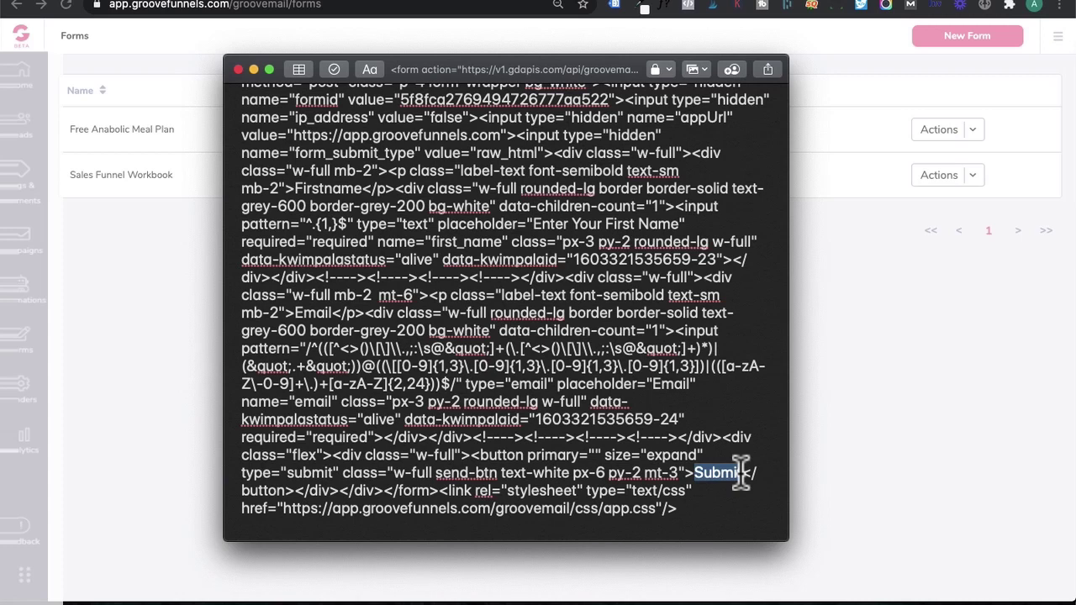
type("Download")
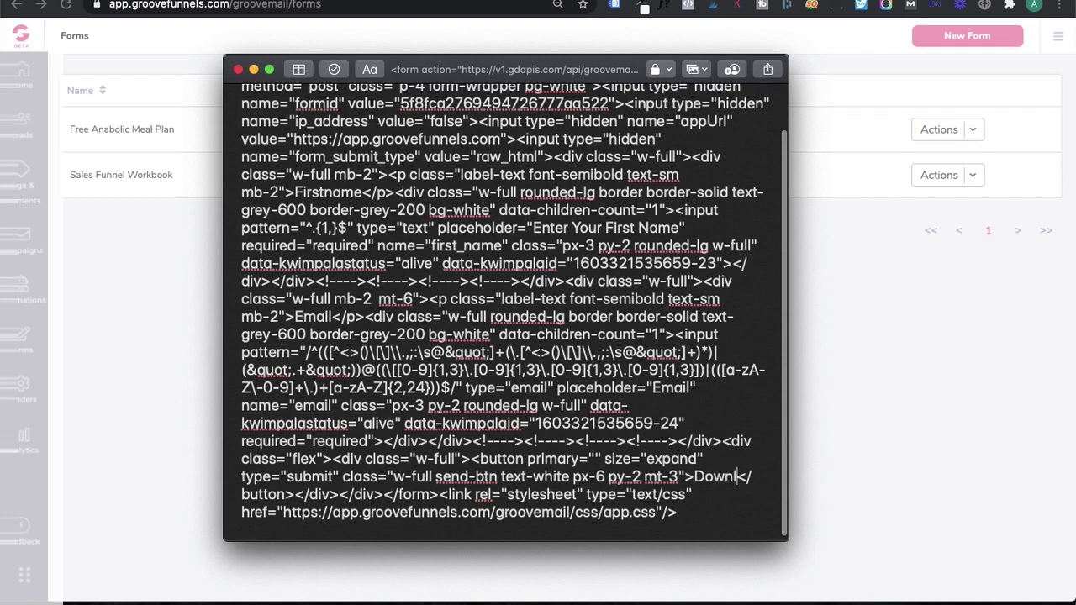
type(" Your Workbook")
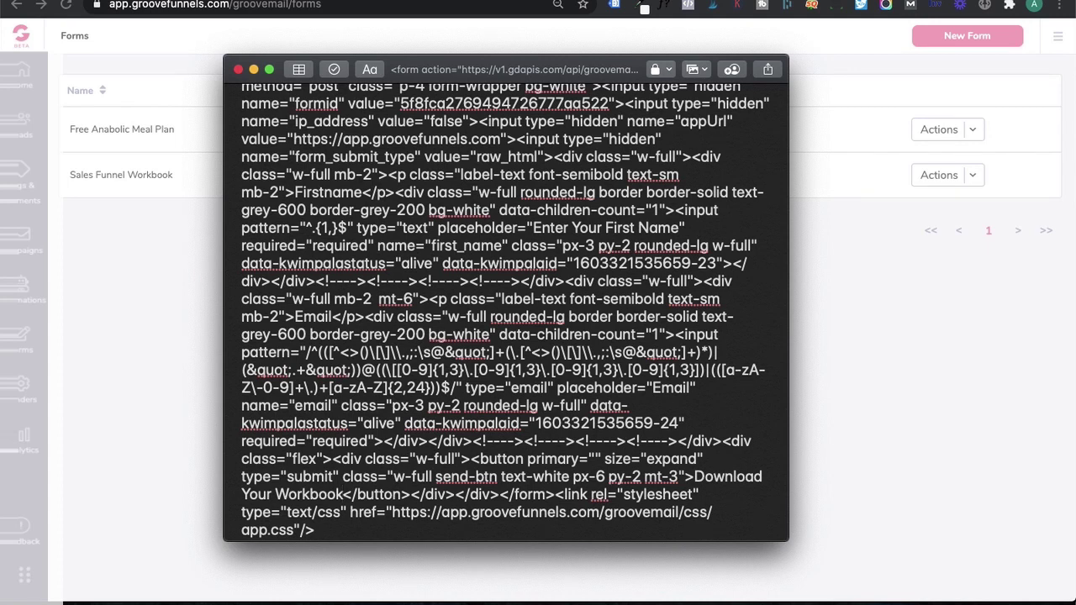
Copy the entire edited form code from the note and return to the popup open in the GroovePages builder.
key("super+a")
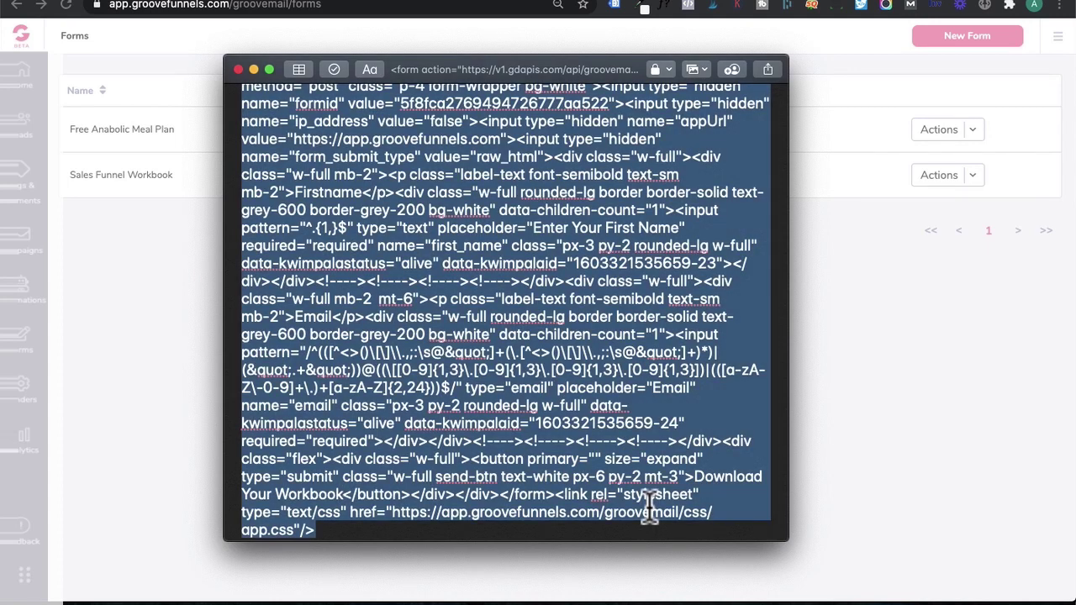
left_click(97, 0)
left_click(129, 18)
left_click(254, 67)
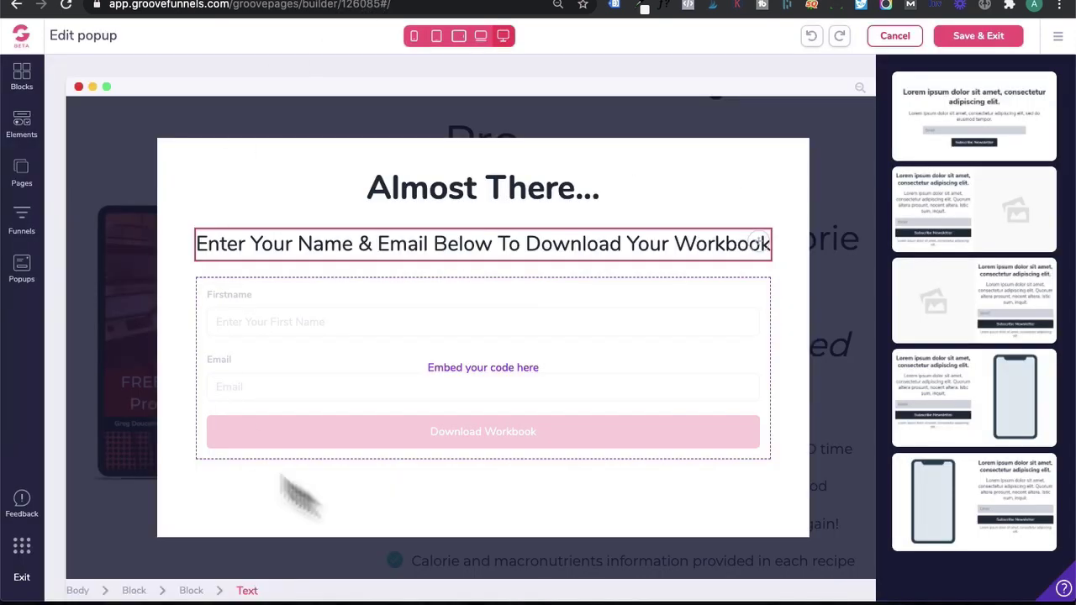
Replace the source code of the popup's embed element with the copied form code and save the popup.
left_click(355, 296)
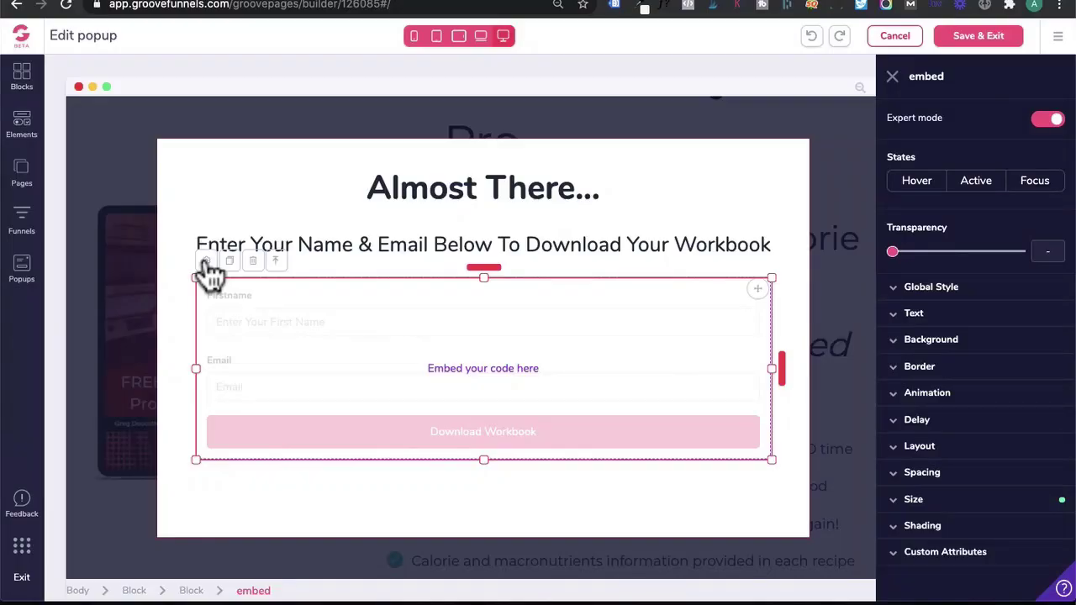
left_click(206, 263)
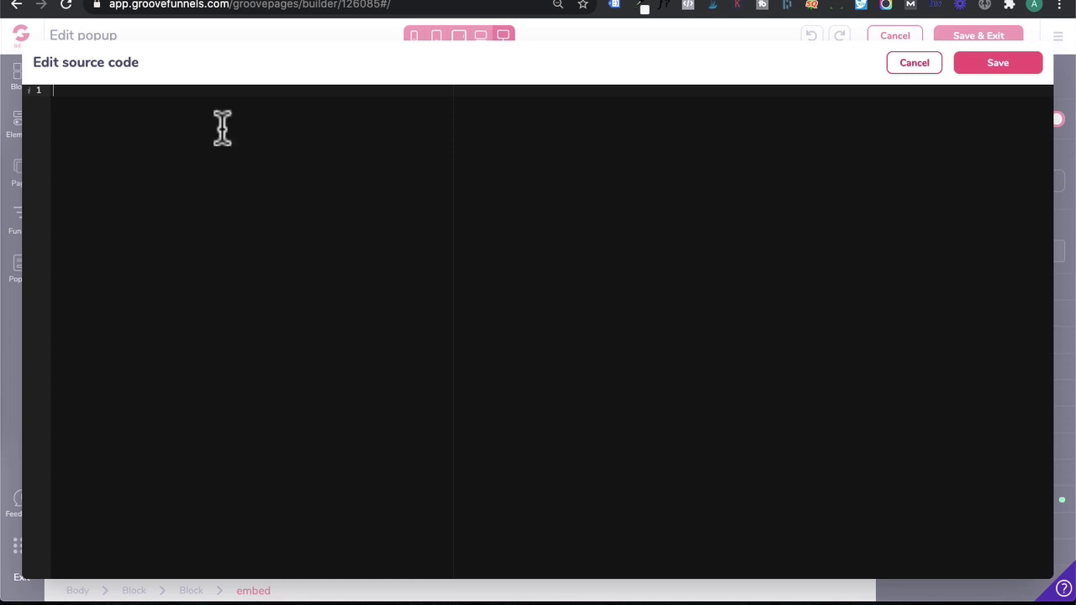
key("super+v")
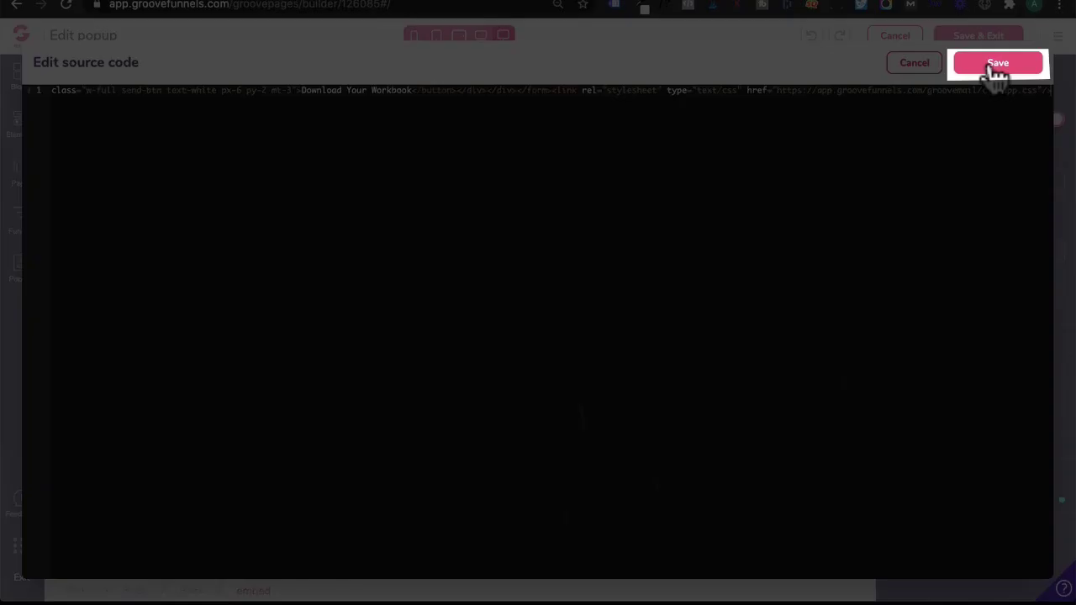
left_click(997, 64)
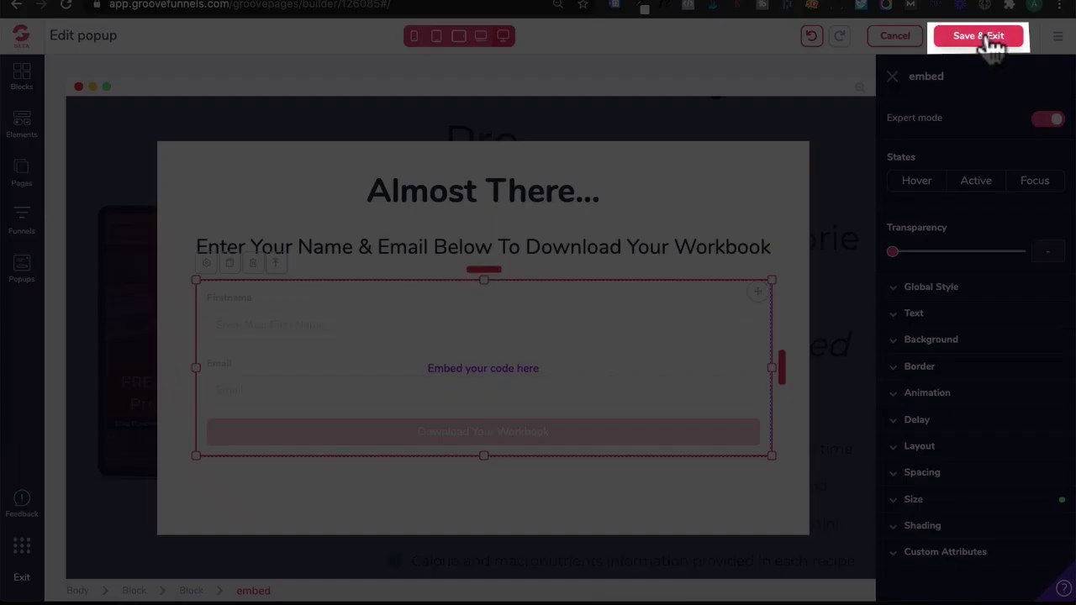
left_click(989, 39)
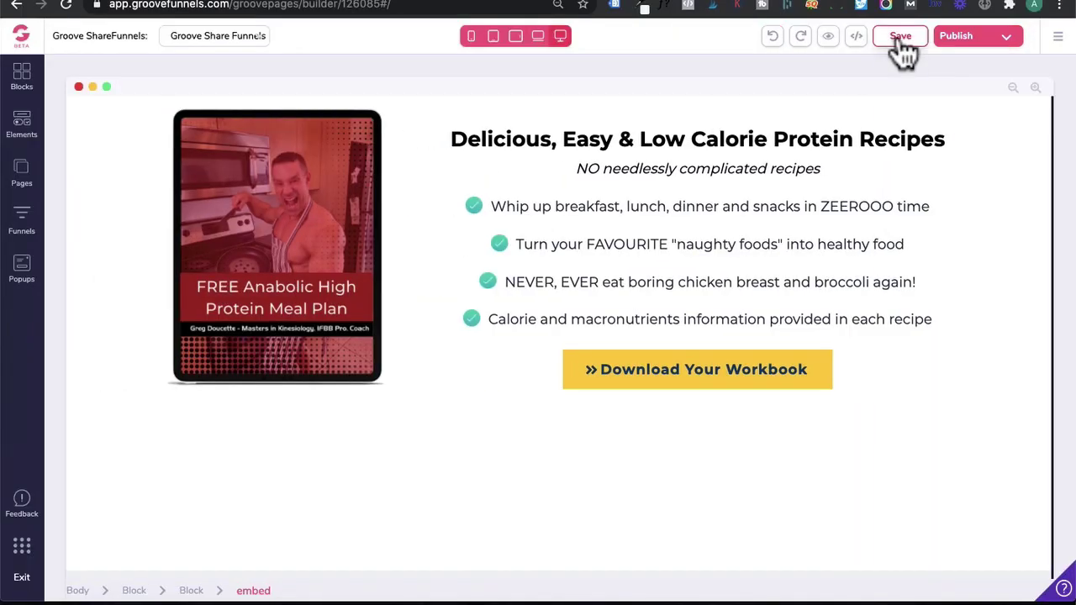
Save the landing page in the builder and open its live version at groovesharefunnels.com.
left_click(901, 40)
left_click(1001, 41)
left_click(974, 459)
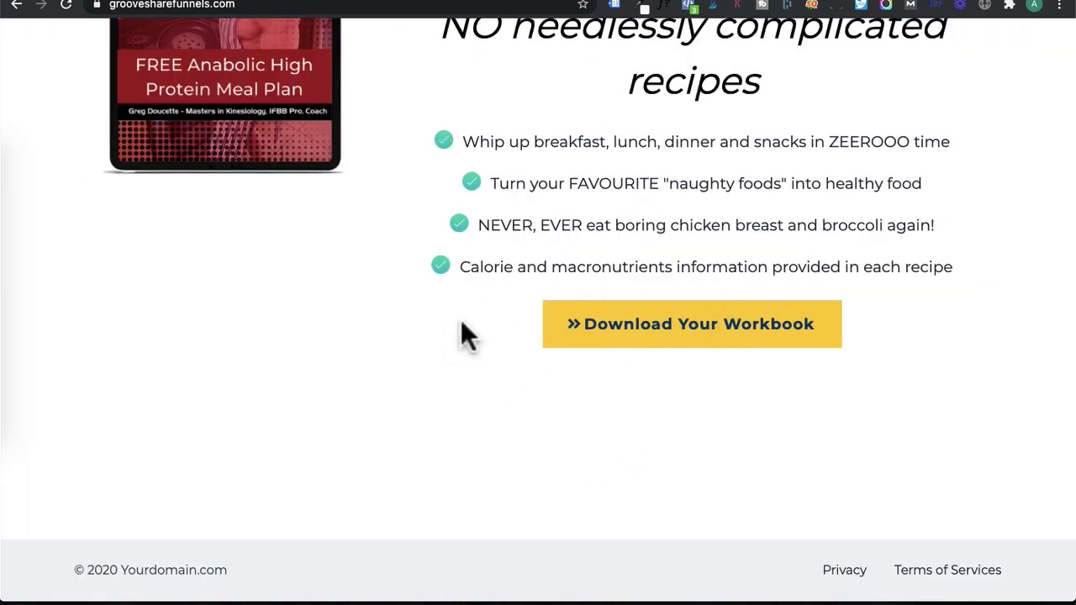
Submit the live page's Download Your Workbook popup form with first name "Test" and a test email address.
left_click(654, 326)
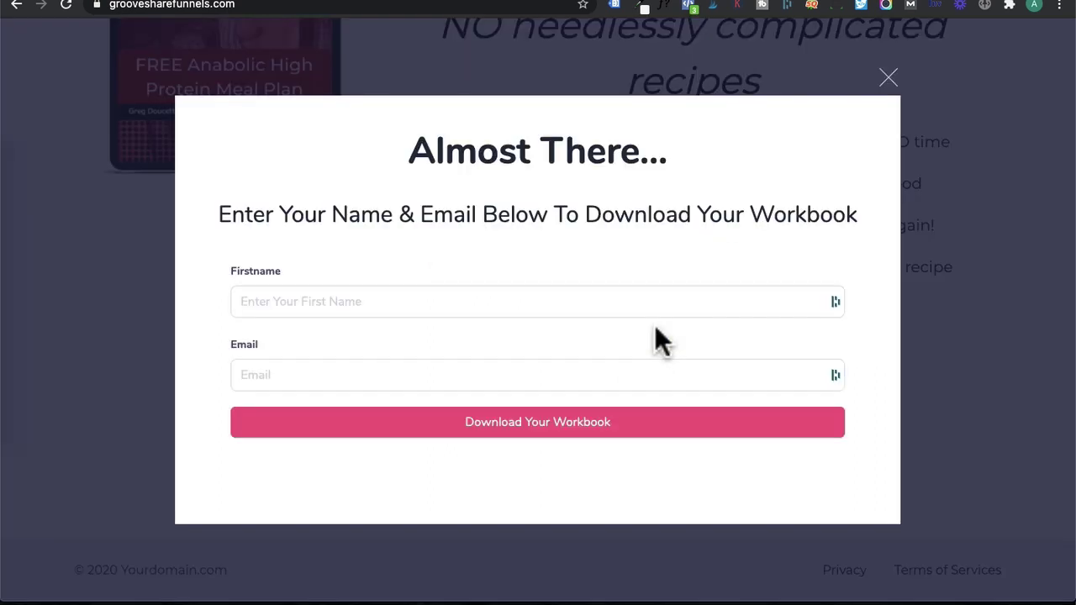
left_click(388, 293)
type("A")
key("BackSpace")
type("Test")
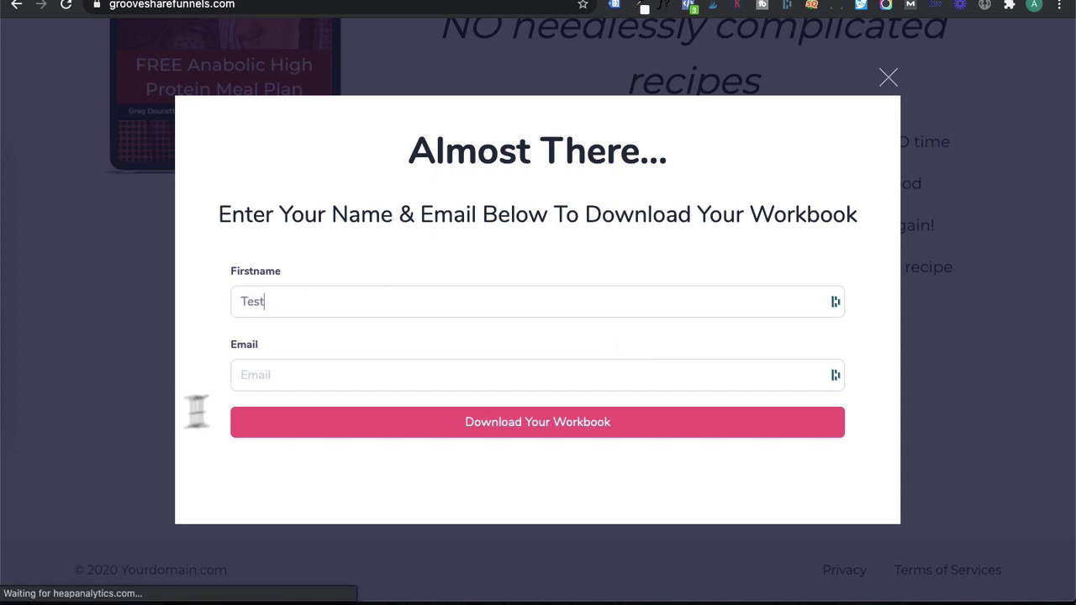
left_click(248, 376)
left_click(455, 436)
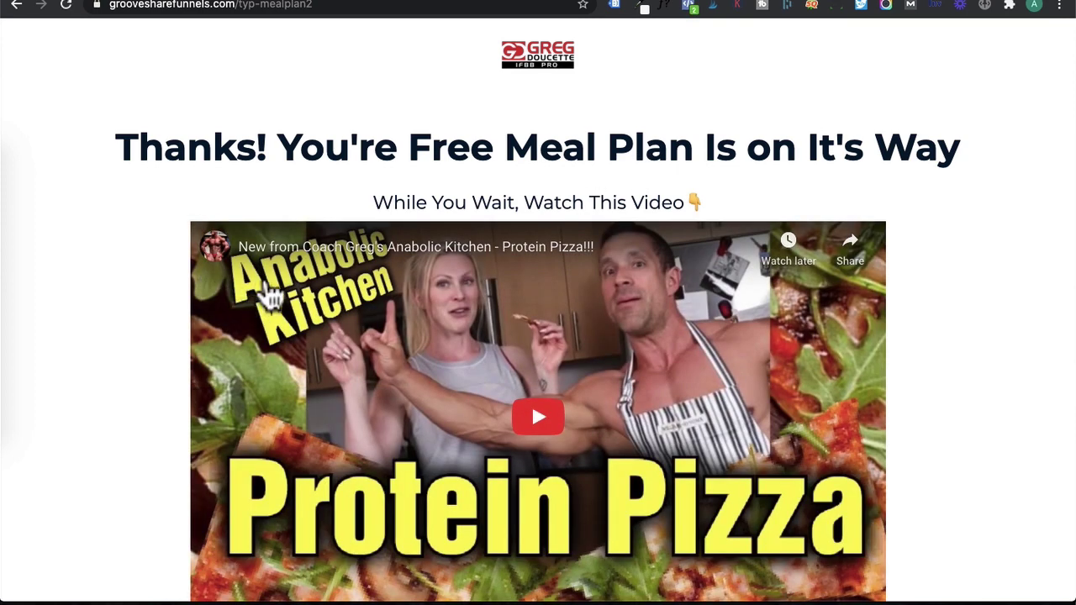
Look over the thank-you page, switch to Gmail and follow the confirmation link in the "Here's your anabolic meal plan" email.
scroll(195, 290, "down", 2)
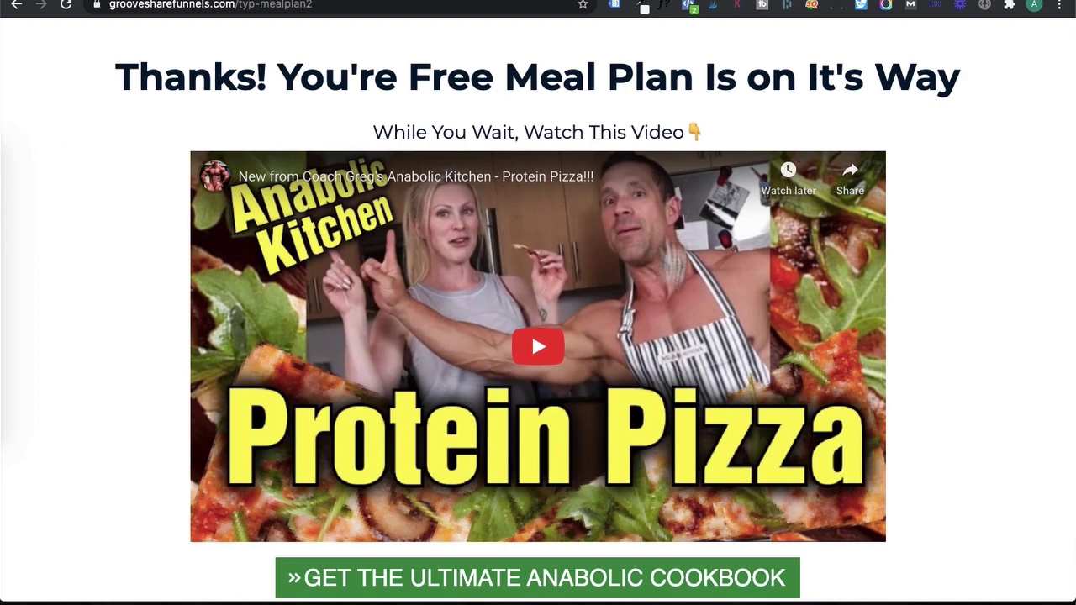
scroll(407, 388, "down", 1)
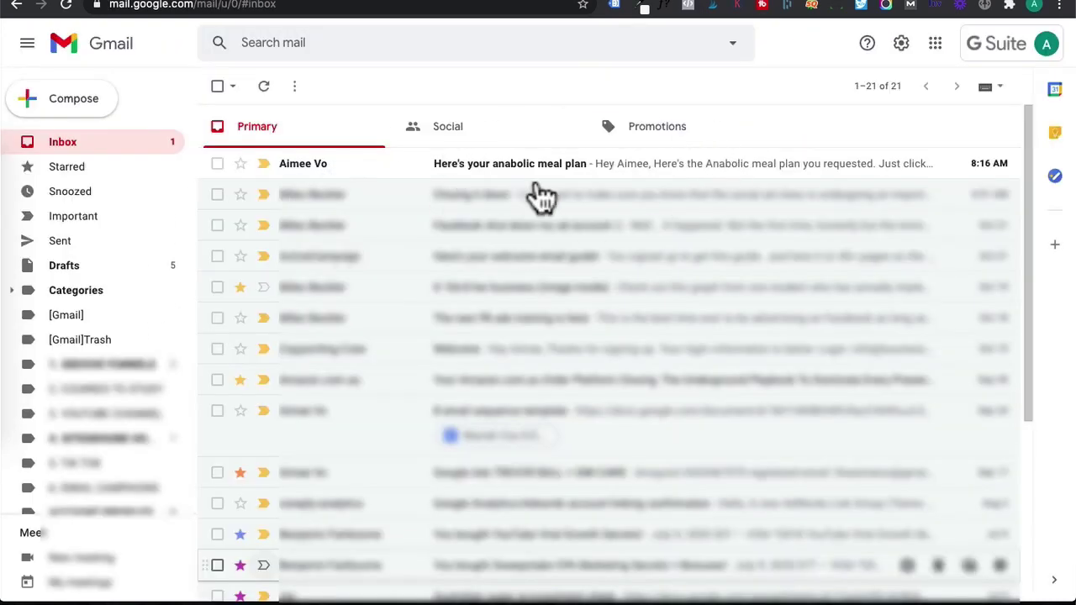
left_click(520, 166)
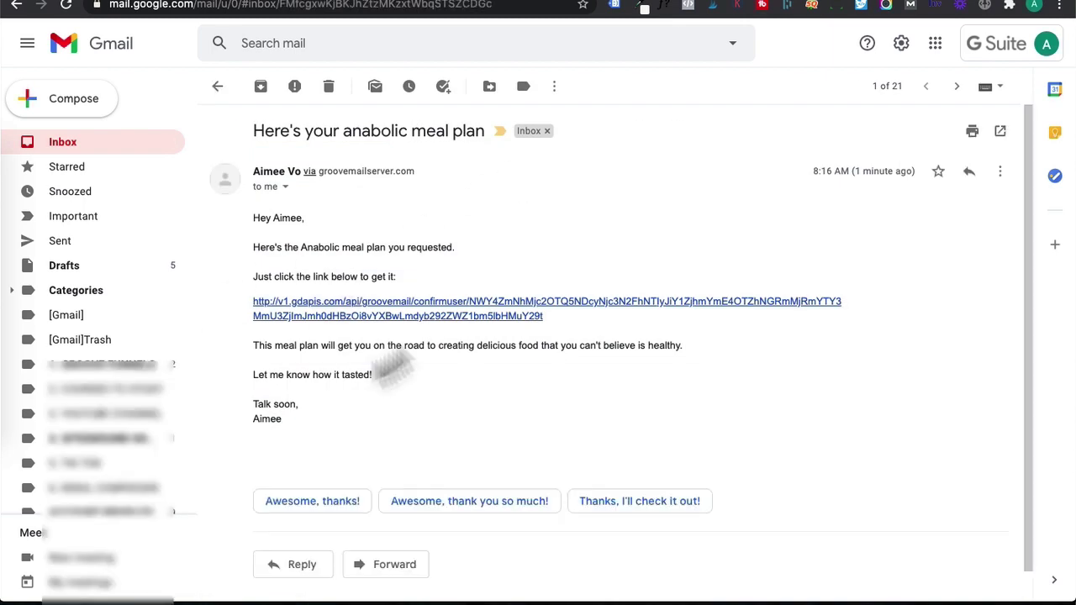
left_click(375, 316)
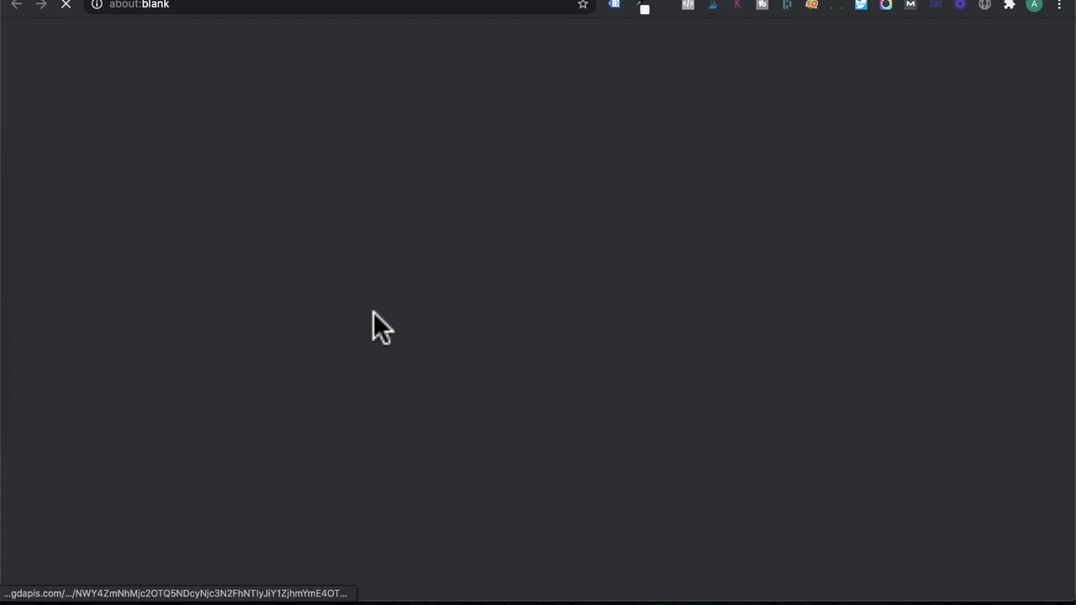